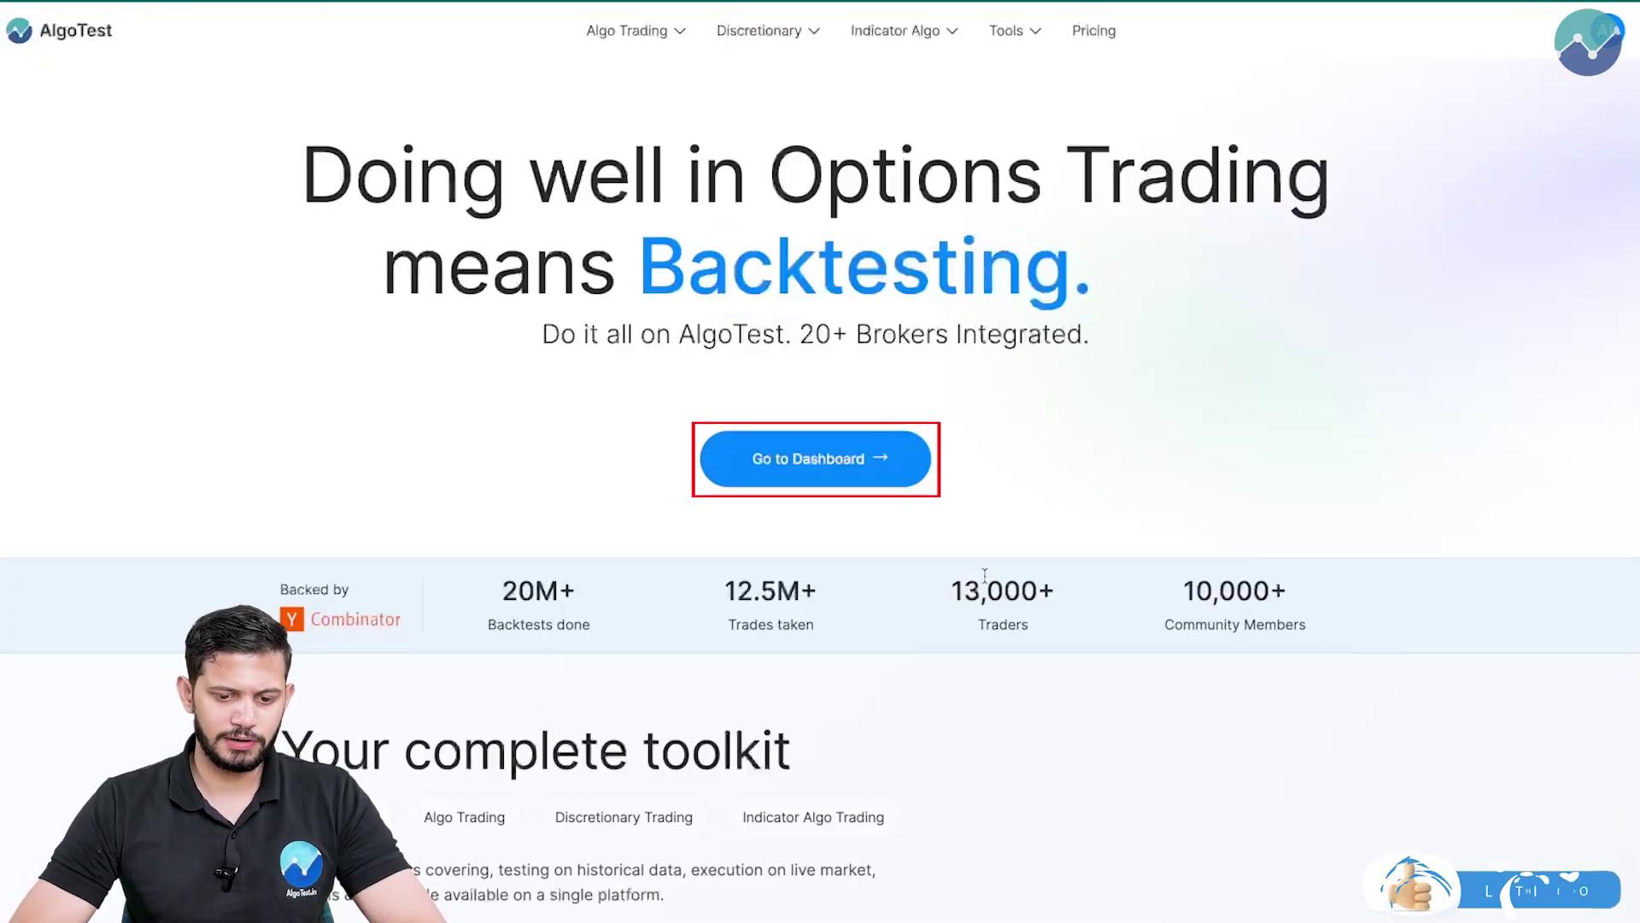
- Open Heatmap from the account menu to view the Nifty short straddle Time vs SL grid
left_click(818, 461)
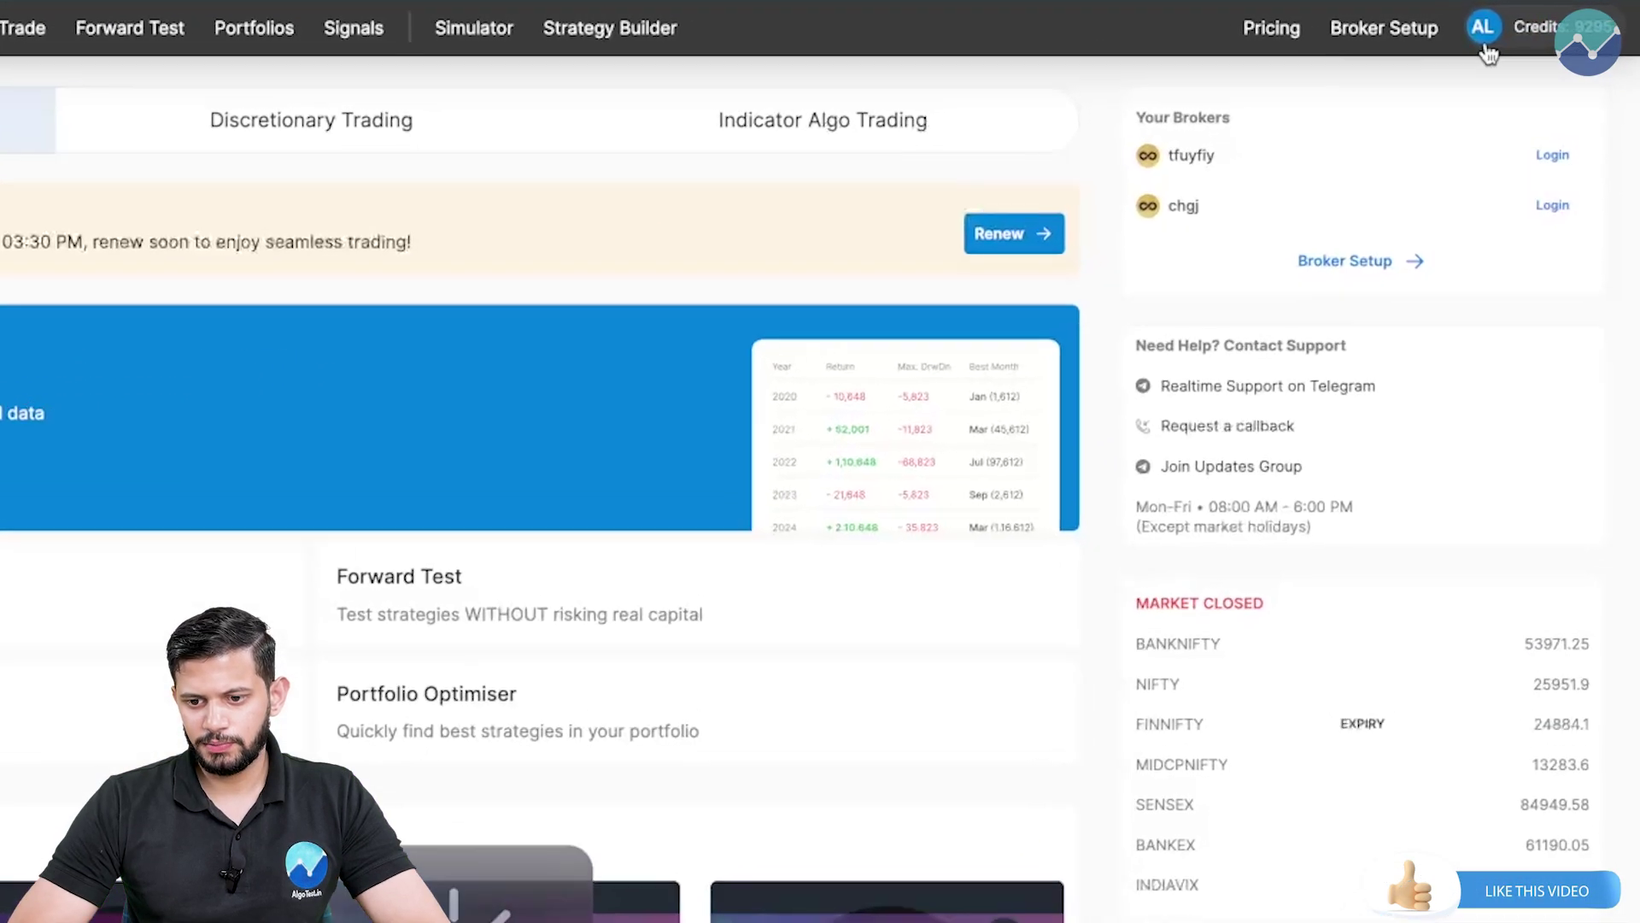
left_click(1482, 39)
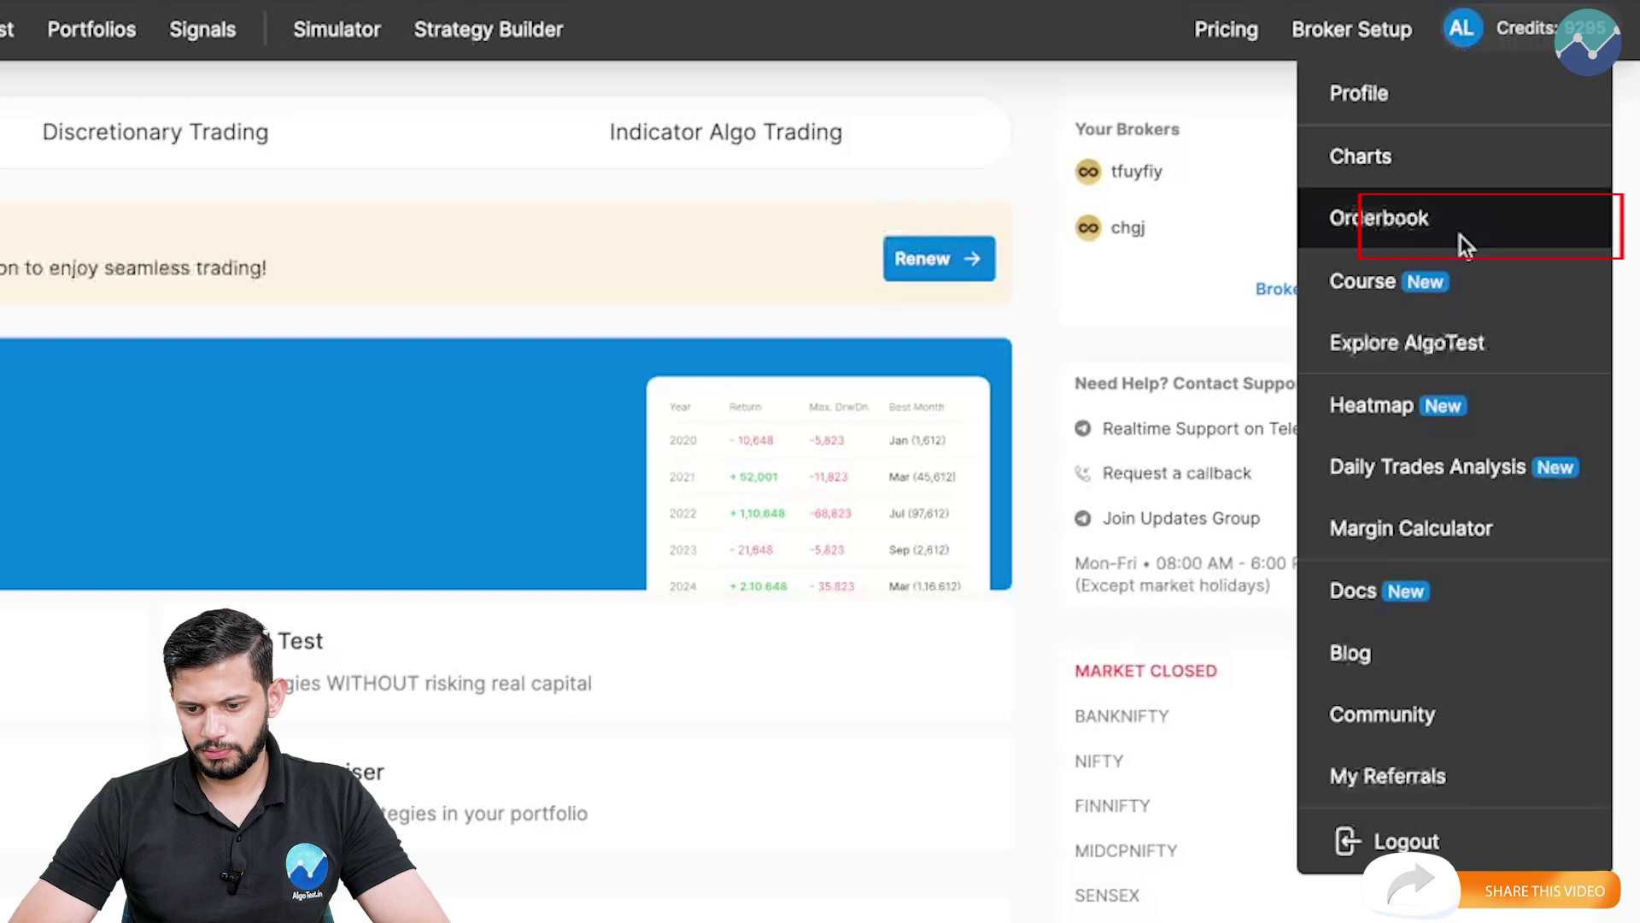
left_click(1388, 405)
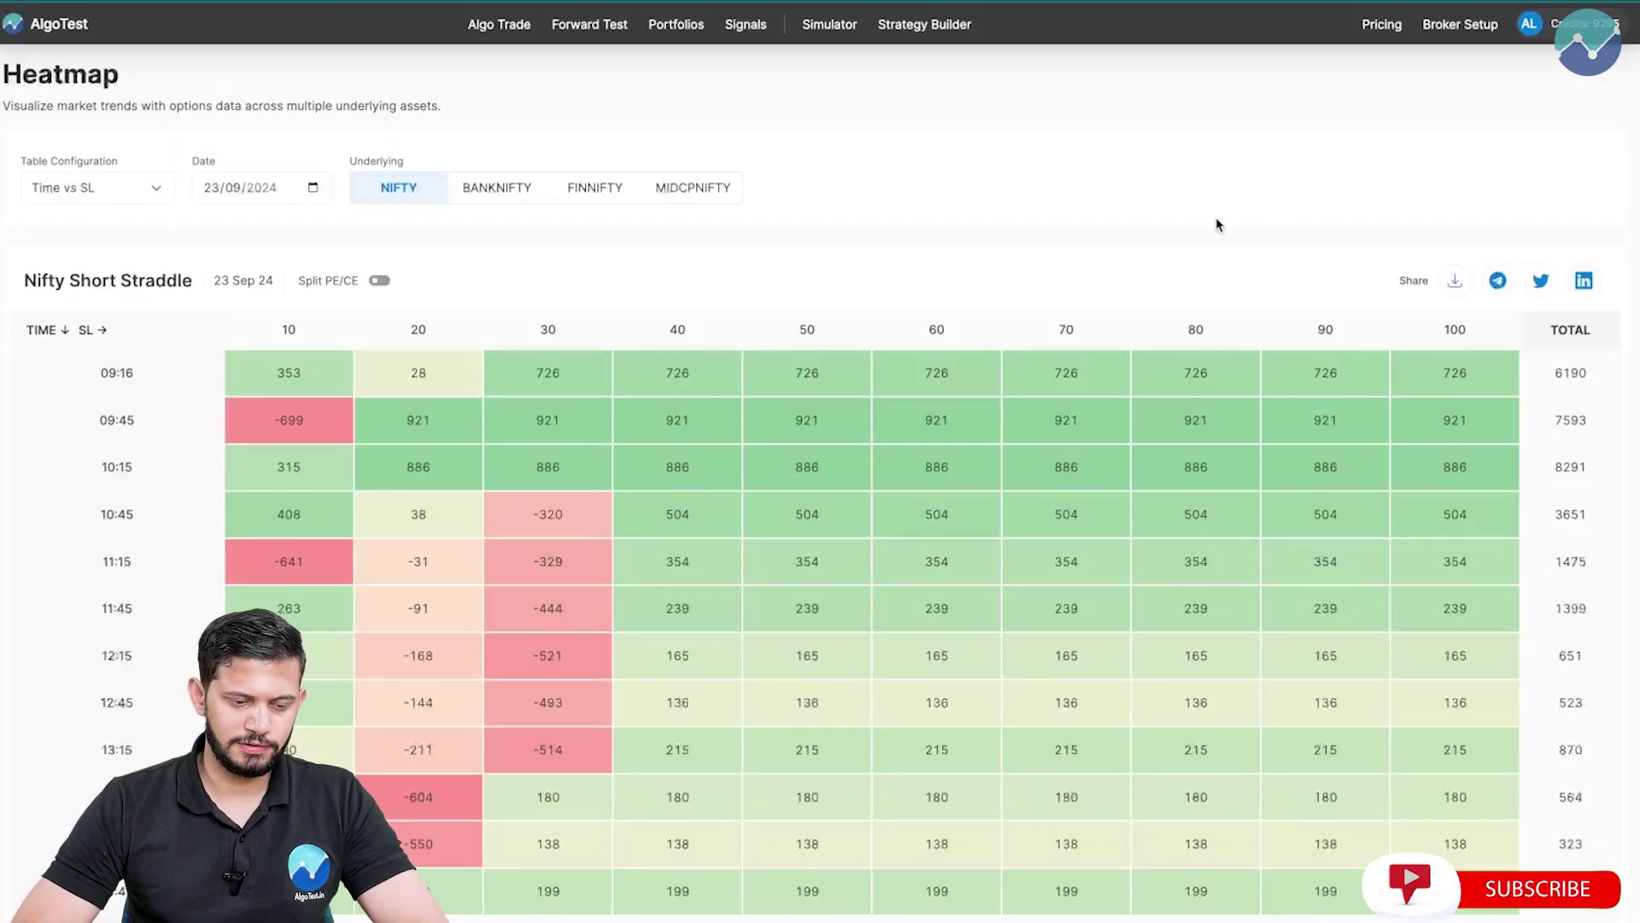
scroll(1218, 224, "down", 3)
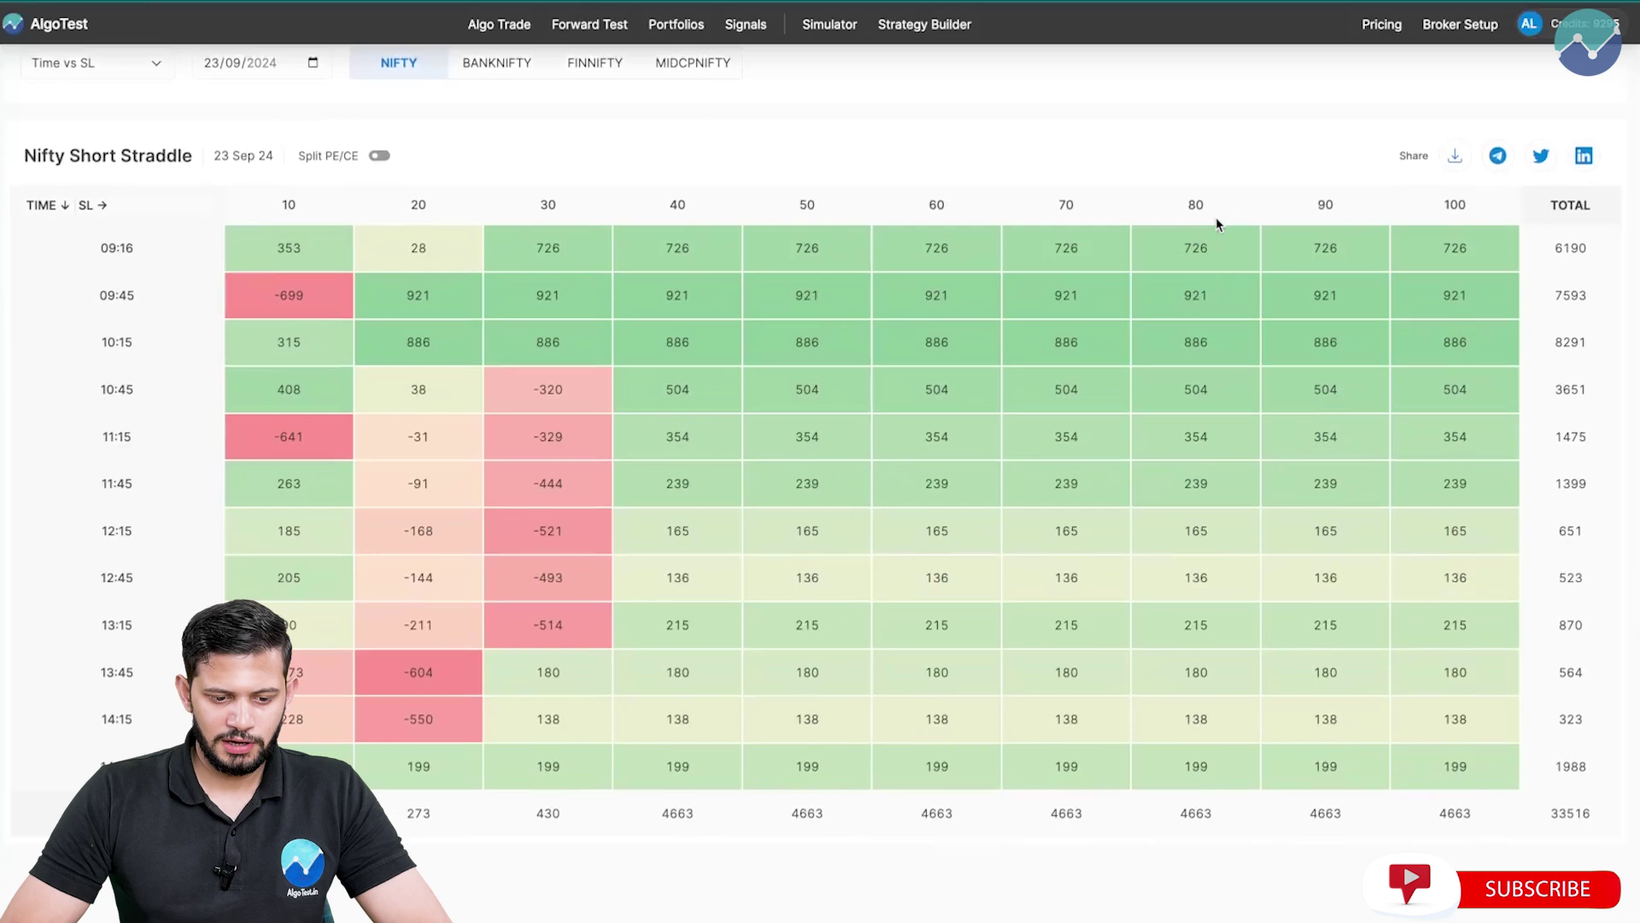
scroll(1216, 224, "up", 3)
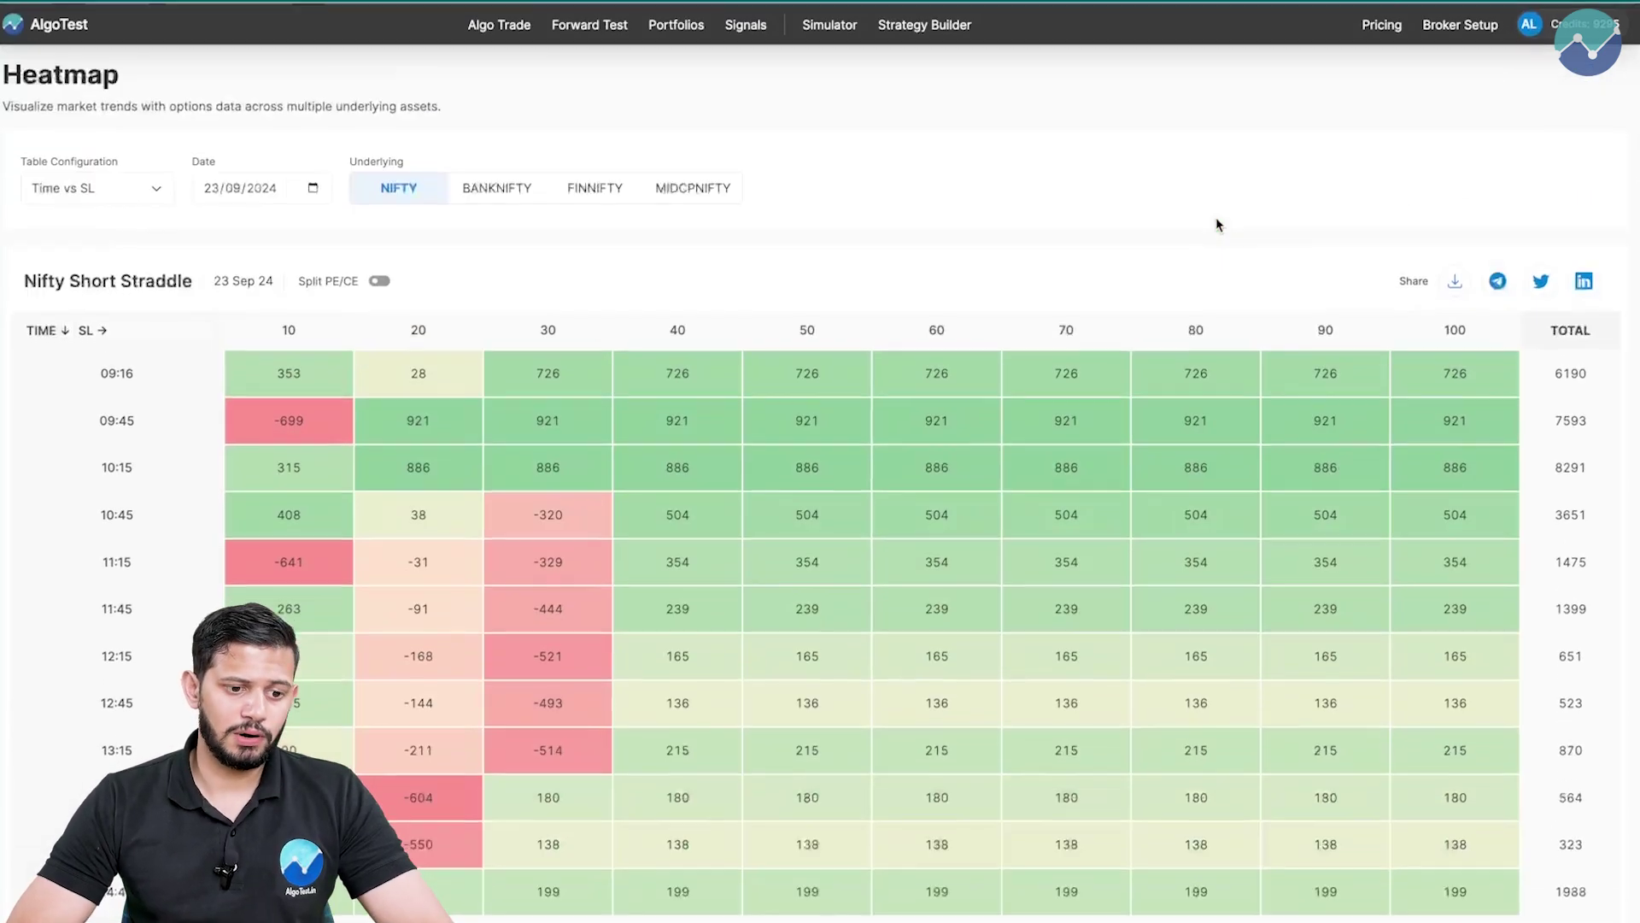
scroll(1217, 224, "down", 3)
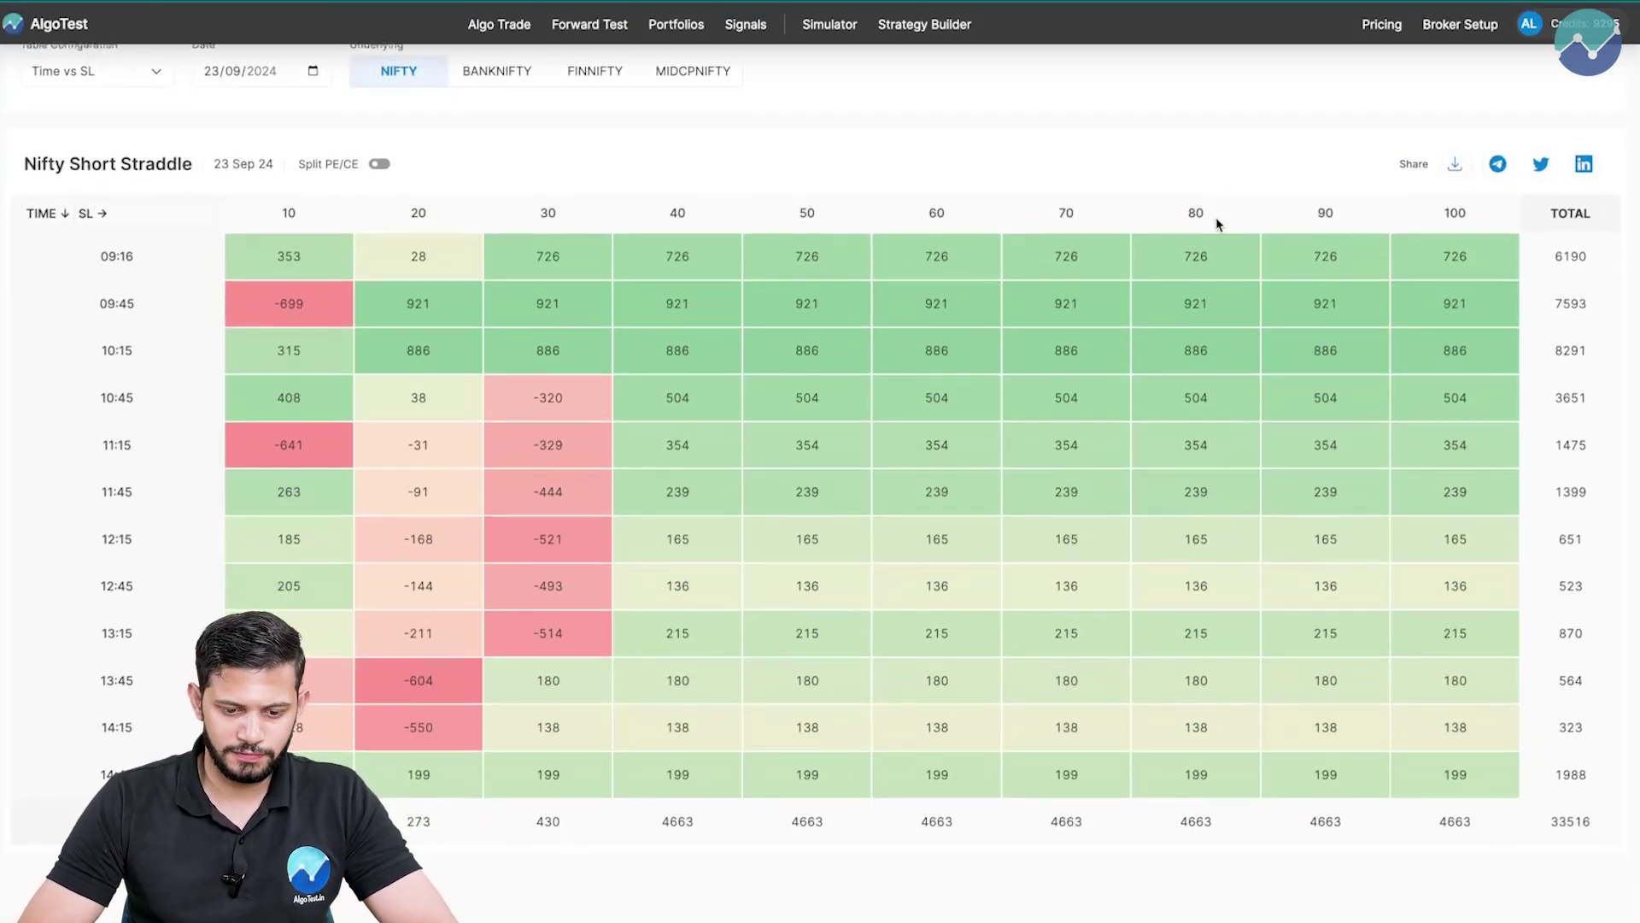
scroll(1218, 223, "up", 1)
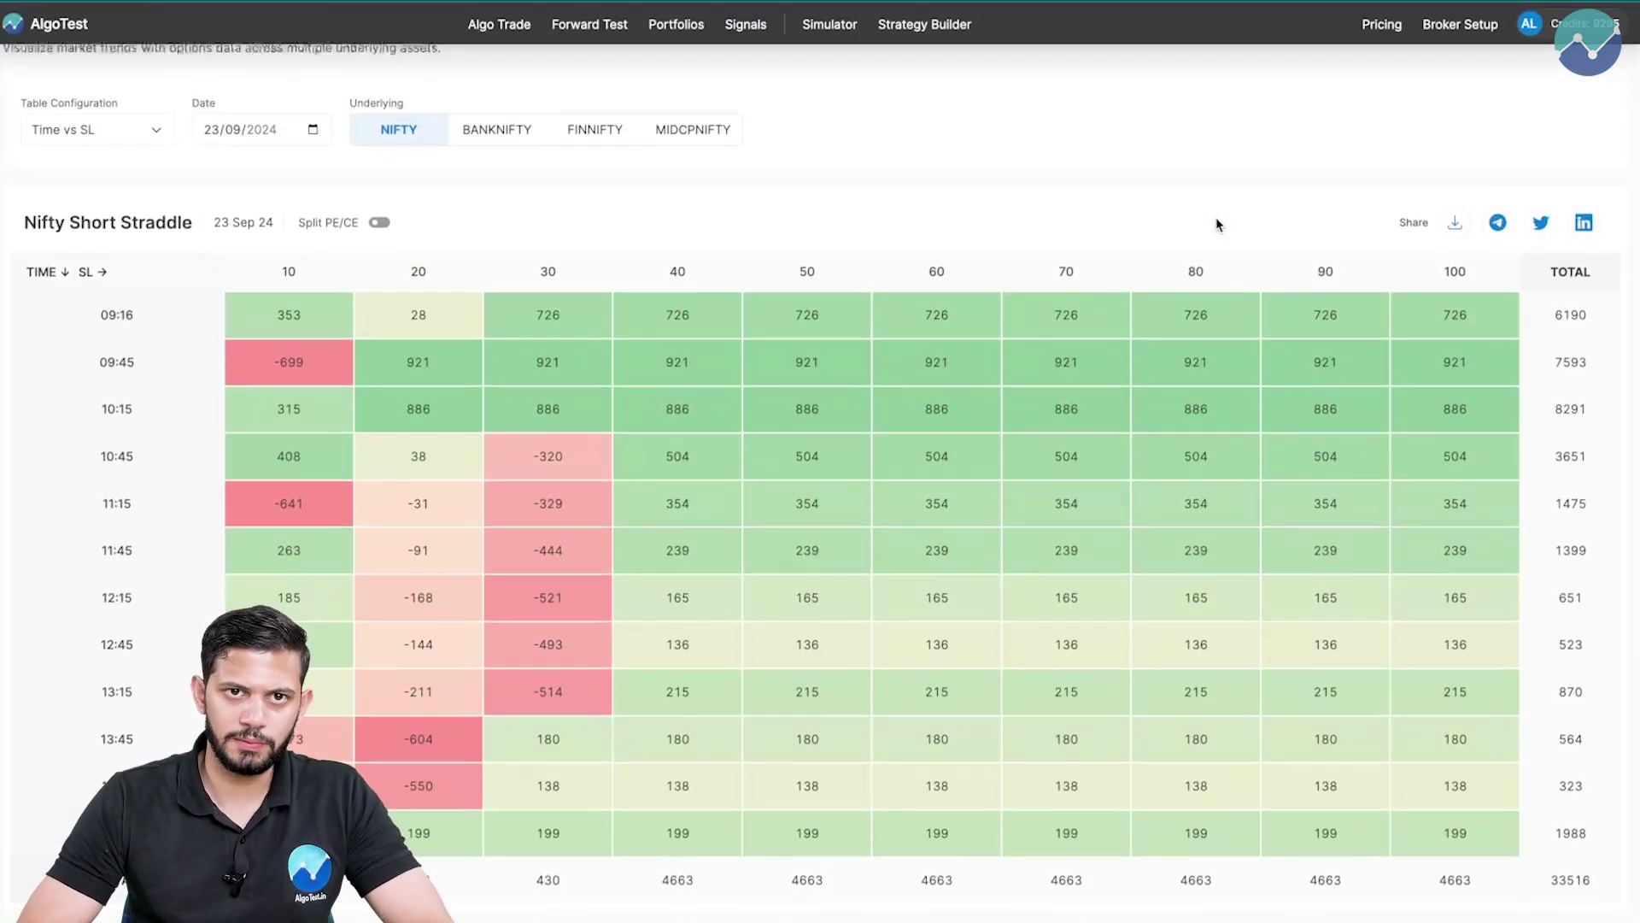
scroll(1219, 224, "up", 1)
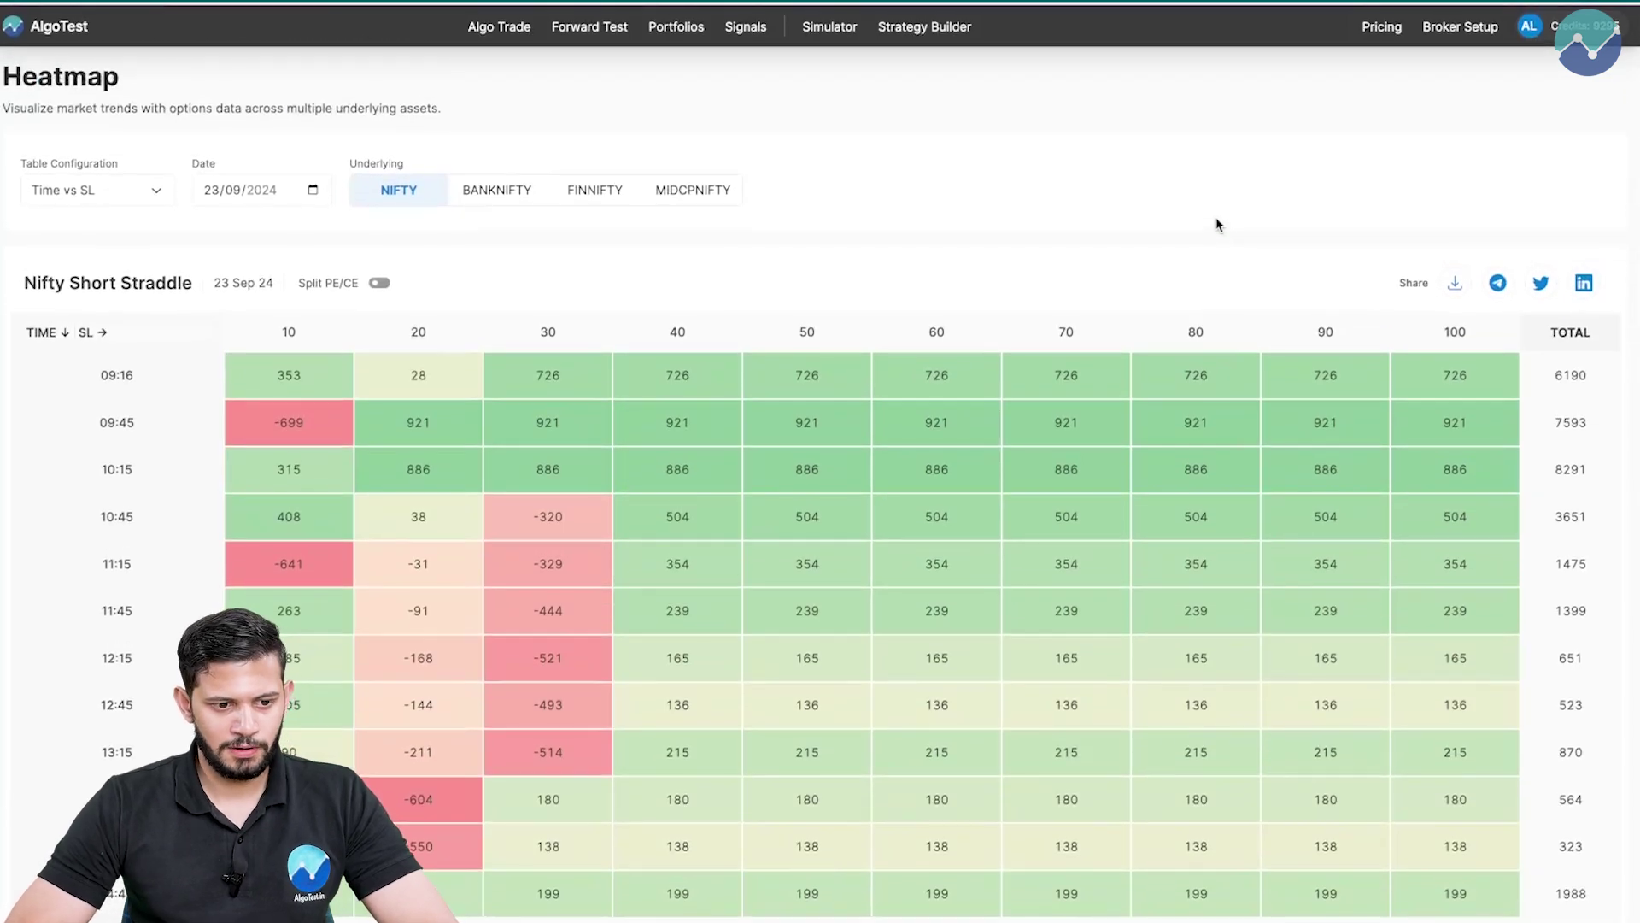
scroll(988, 245, "down", 1)
scroll(883, 220, "up", 1)
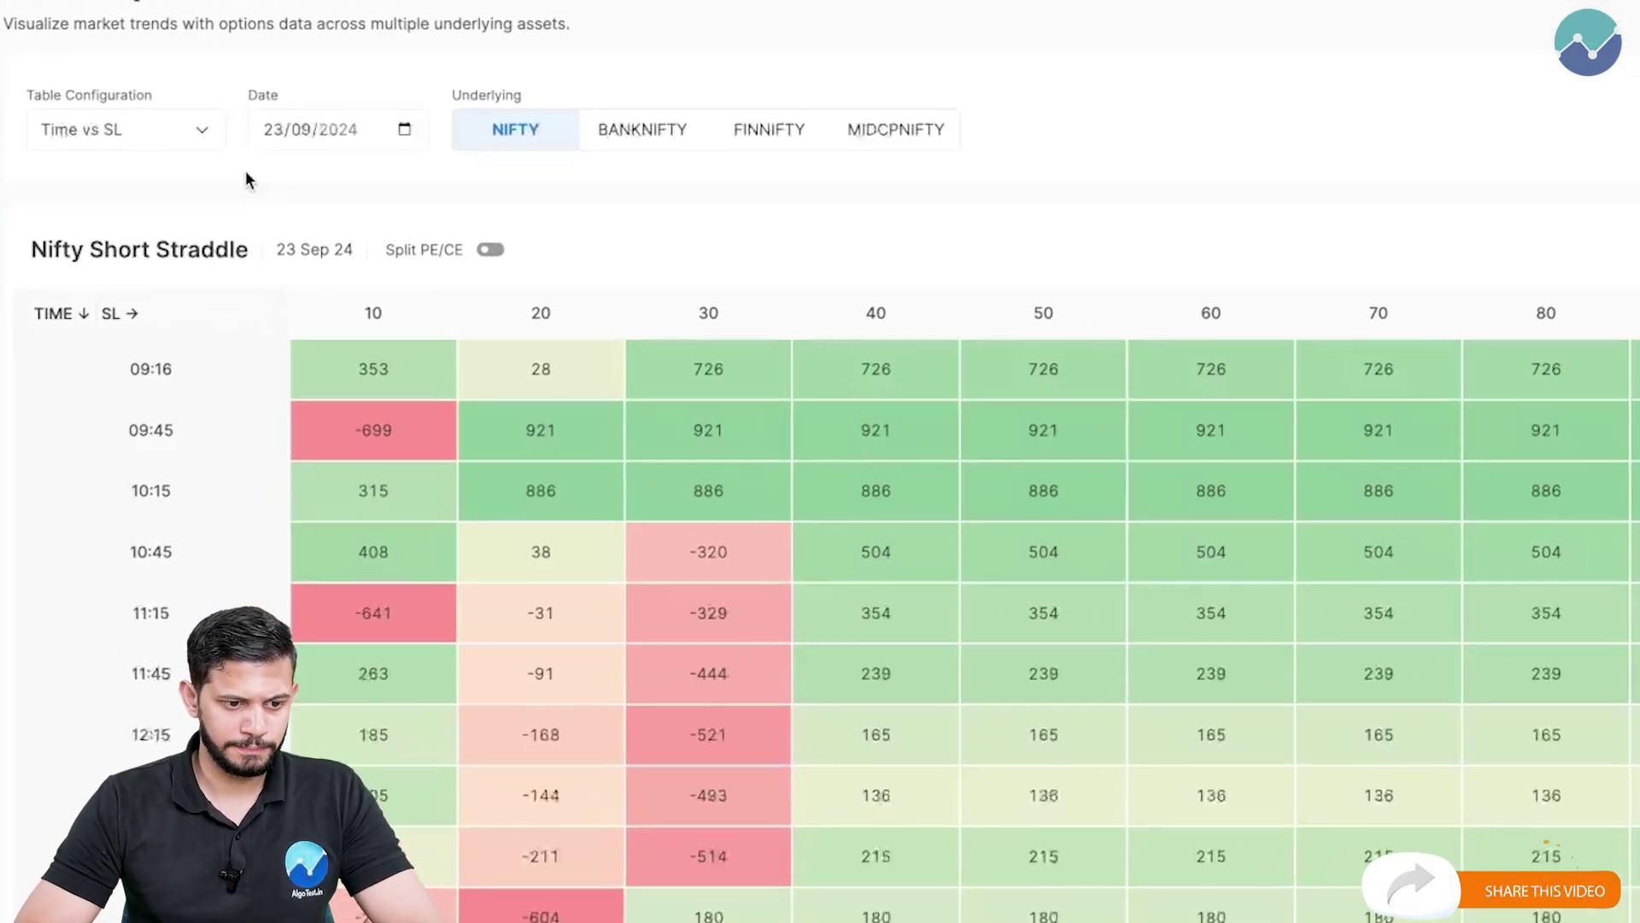
- Keep the Time vs SL layout and change the heatmap date to 19/09/2024
left_click(201, 129)
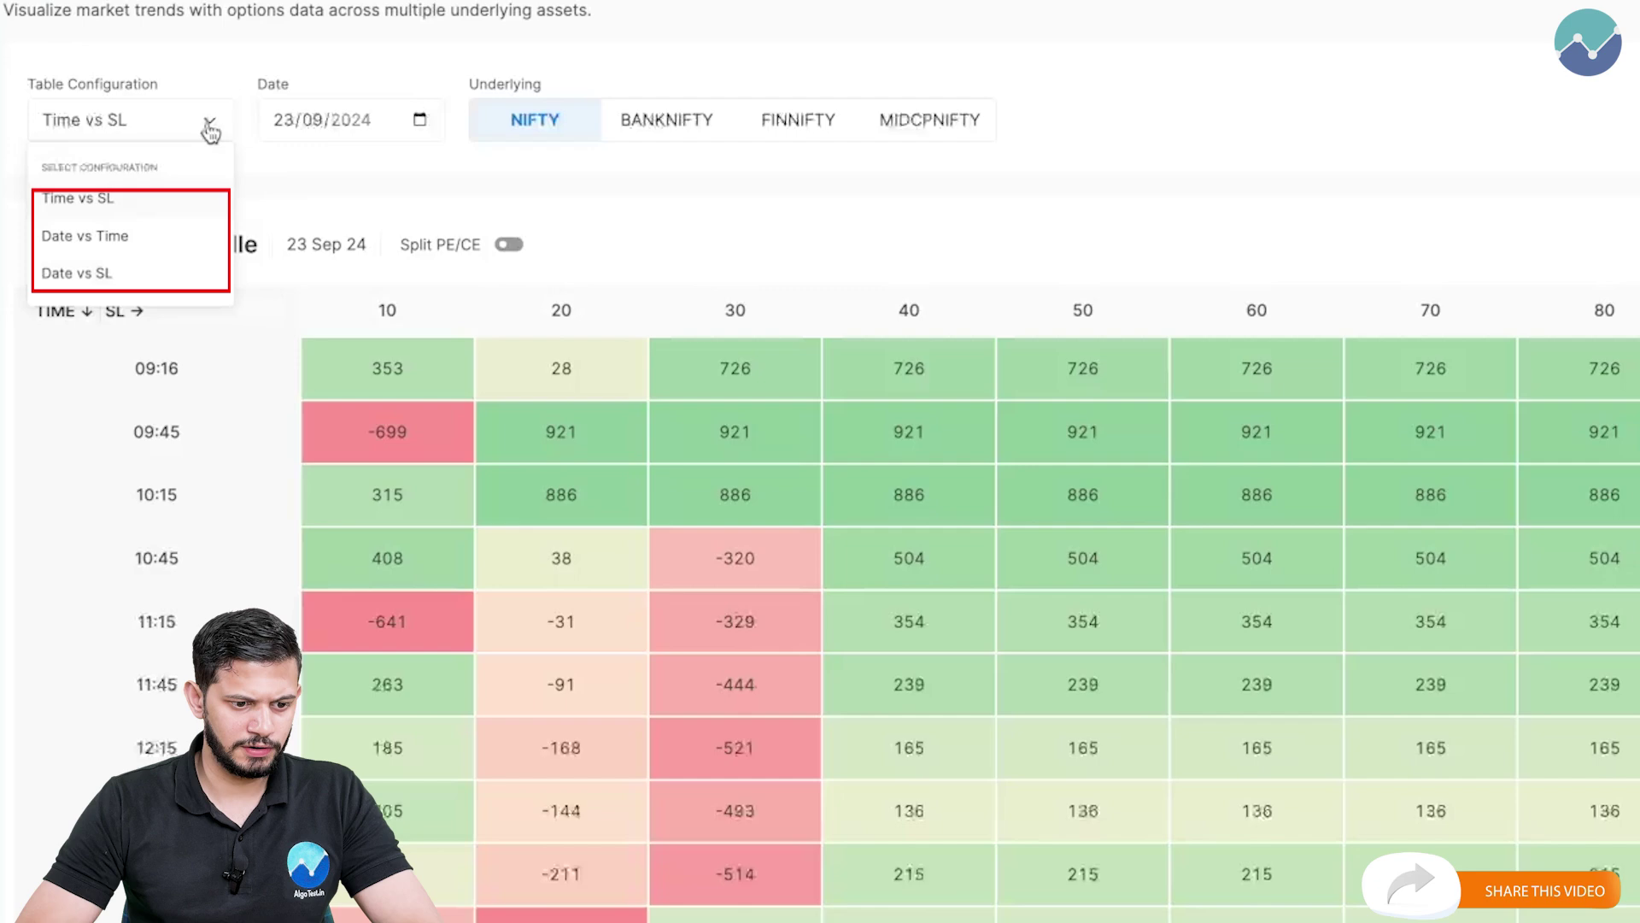
left_click(238, 131)
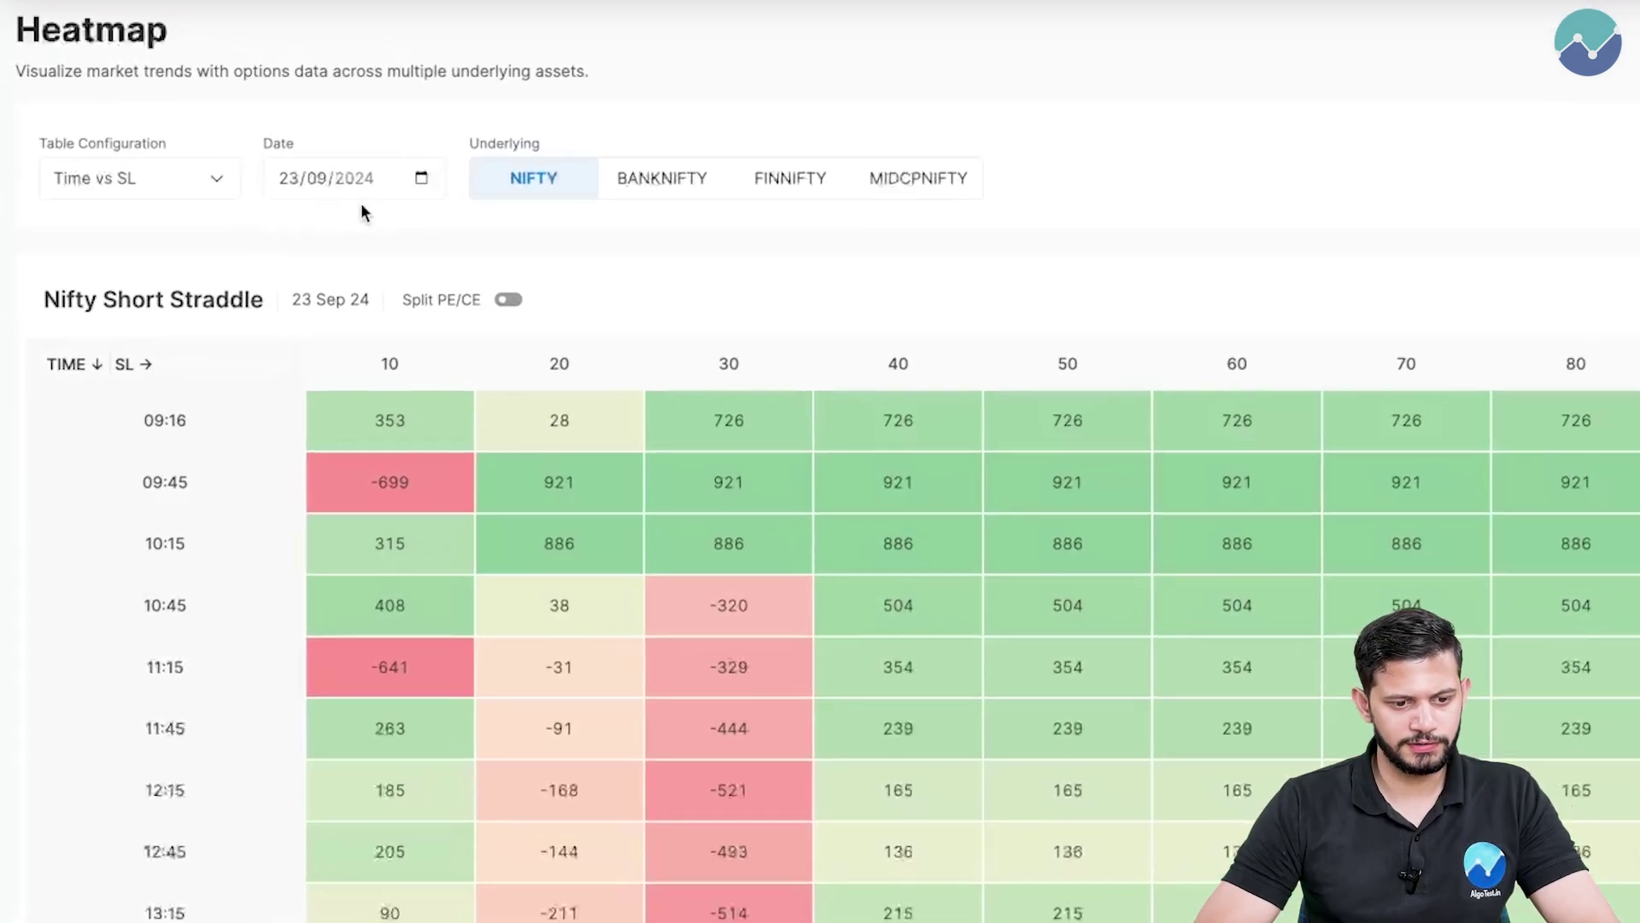
left_click(421, 178)
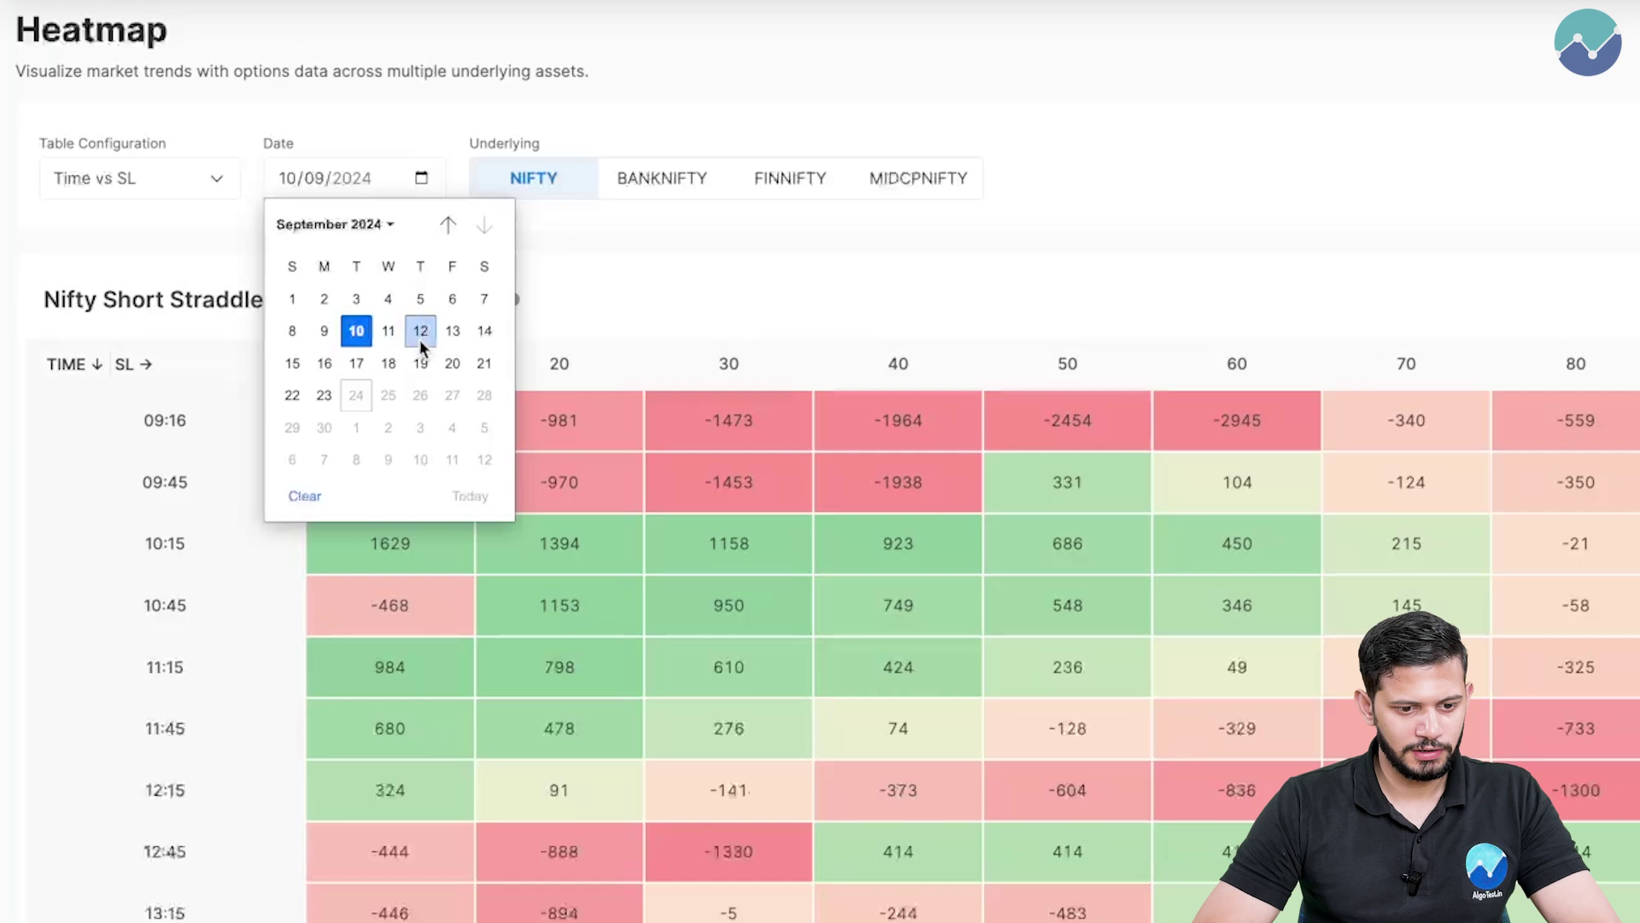
left_click(419, 365)
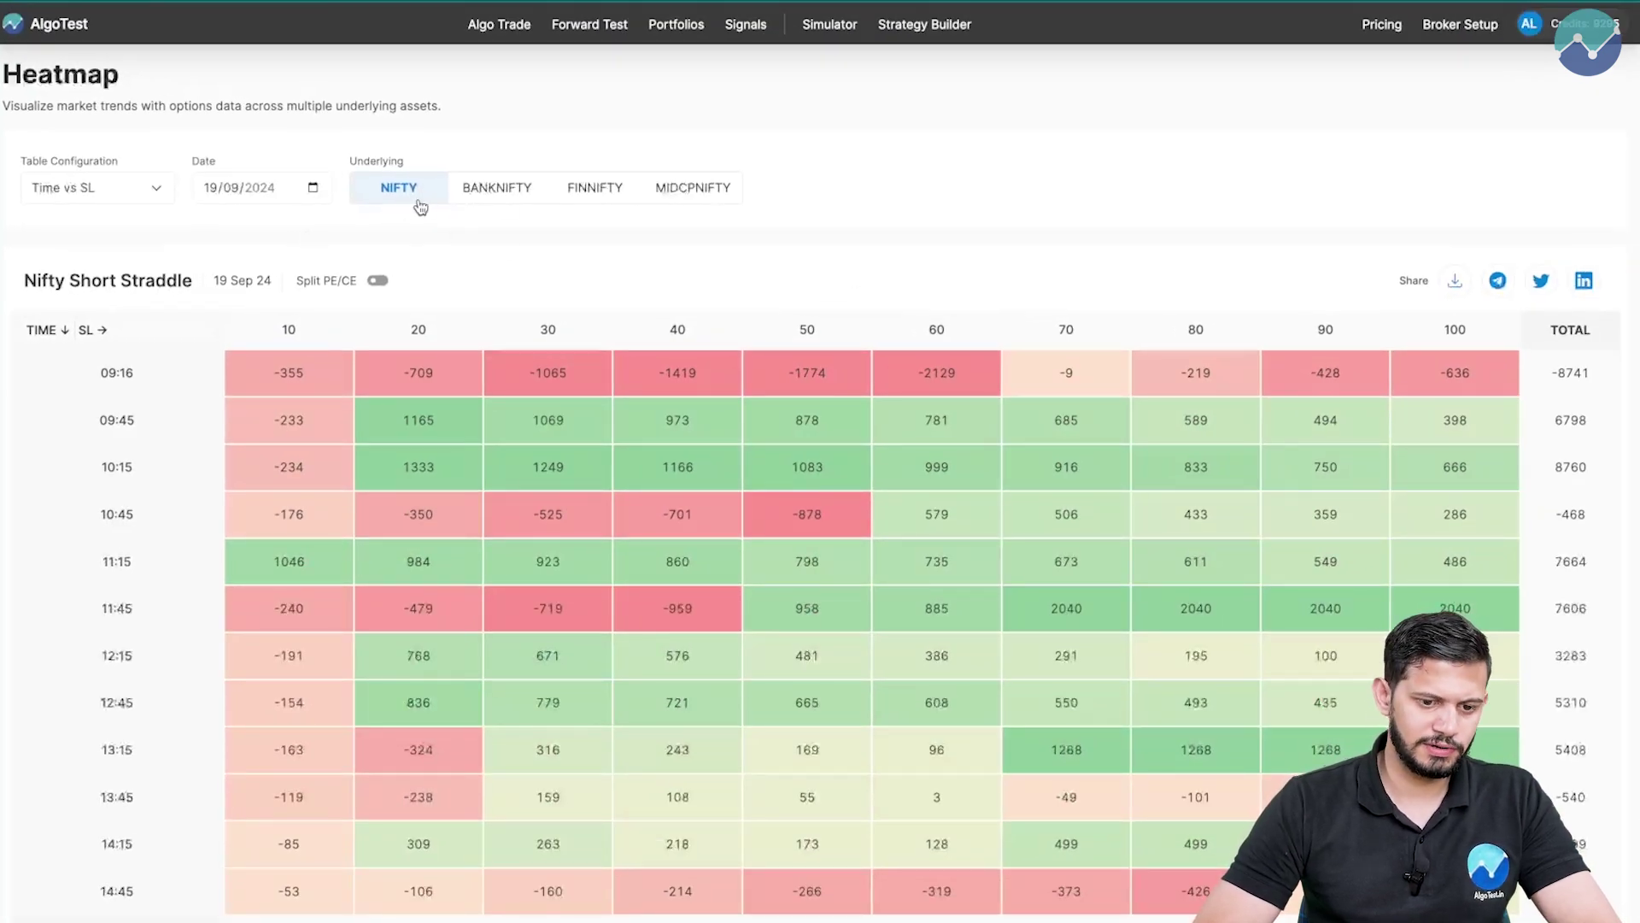
scroll(345, 250, "down", 1)
scroll(344, 250, "down", 1)
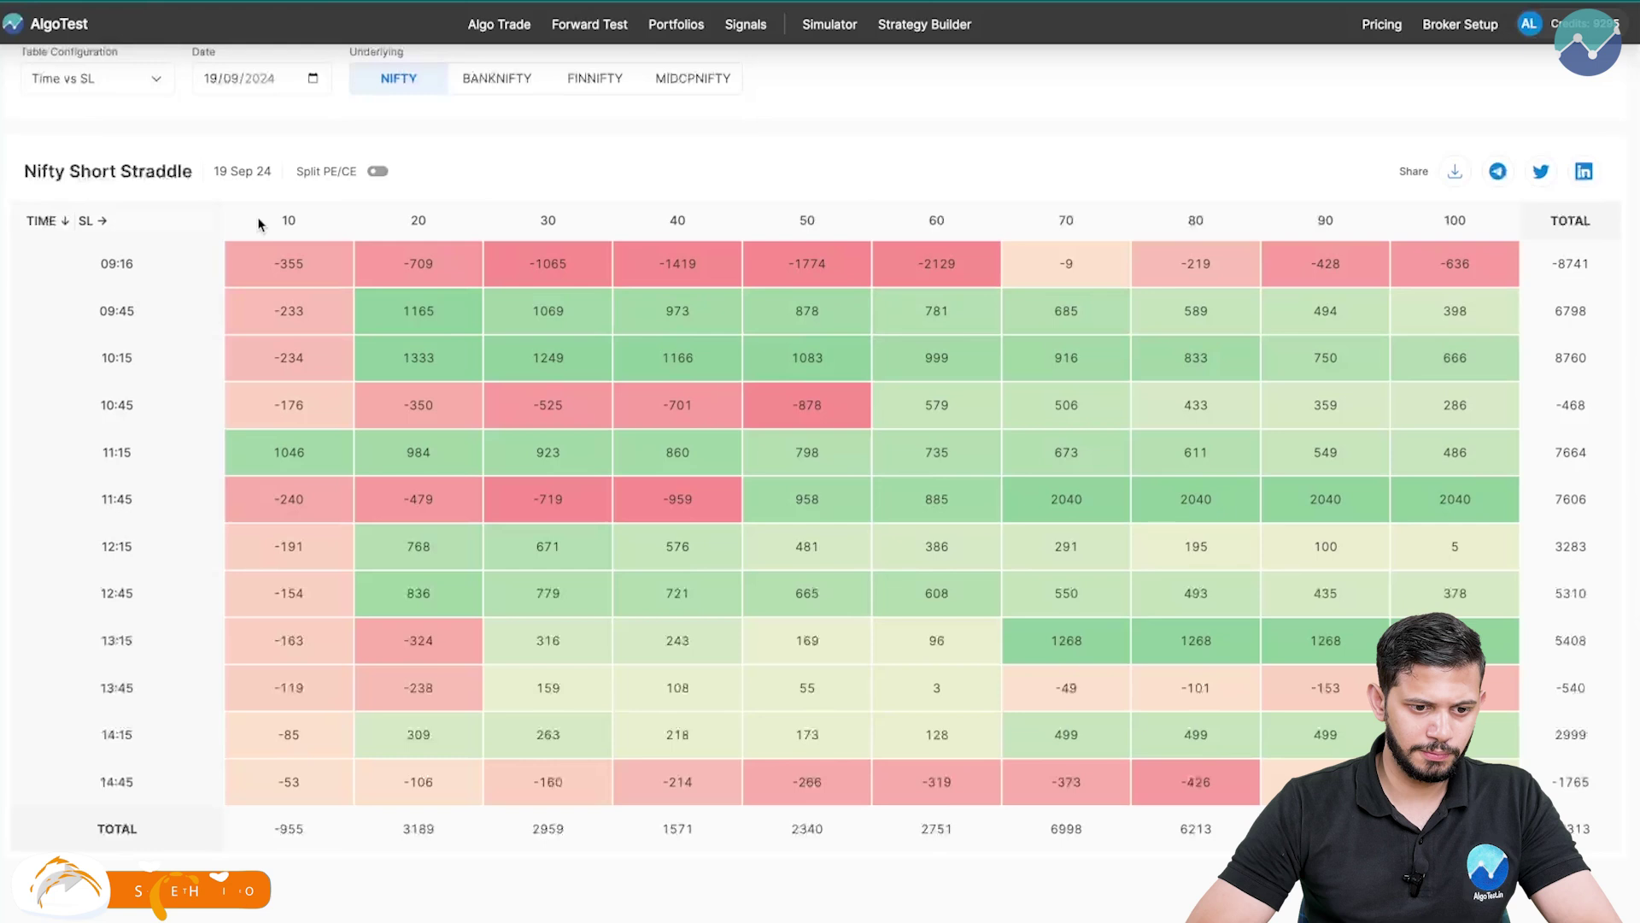
left_click(378, 171)
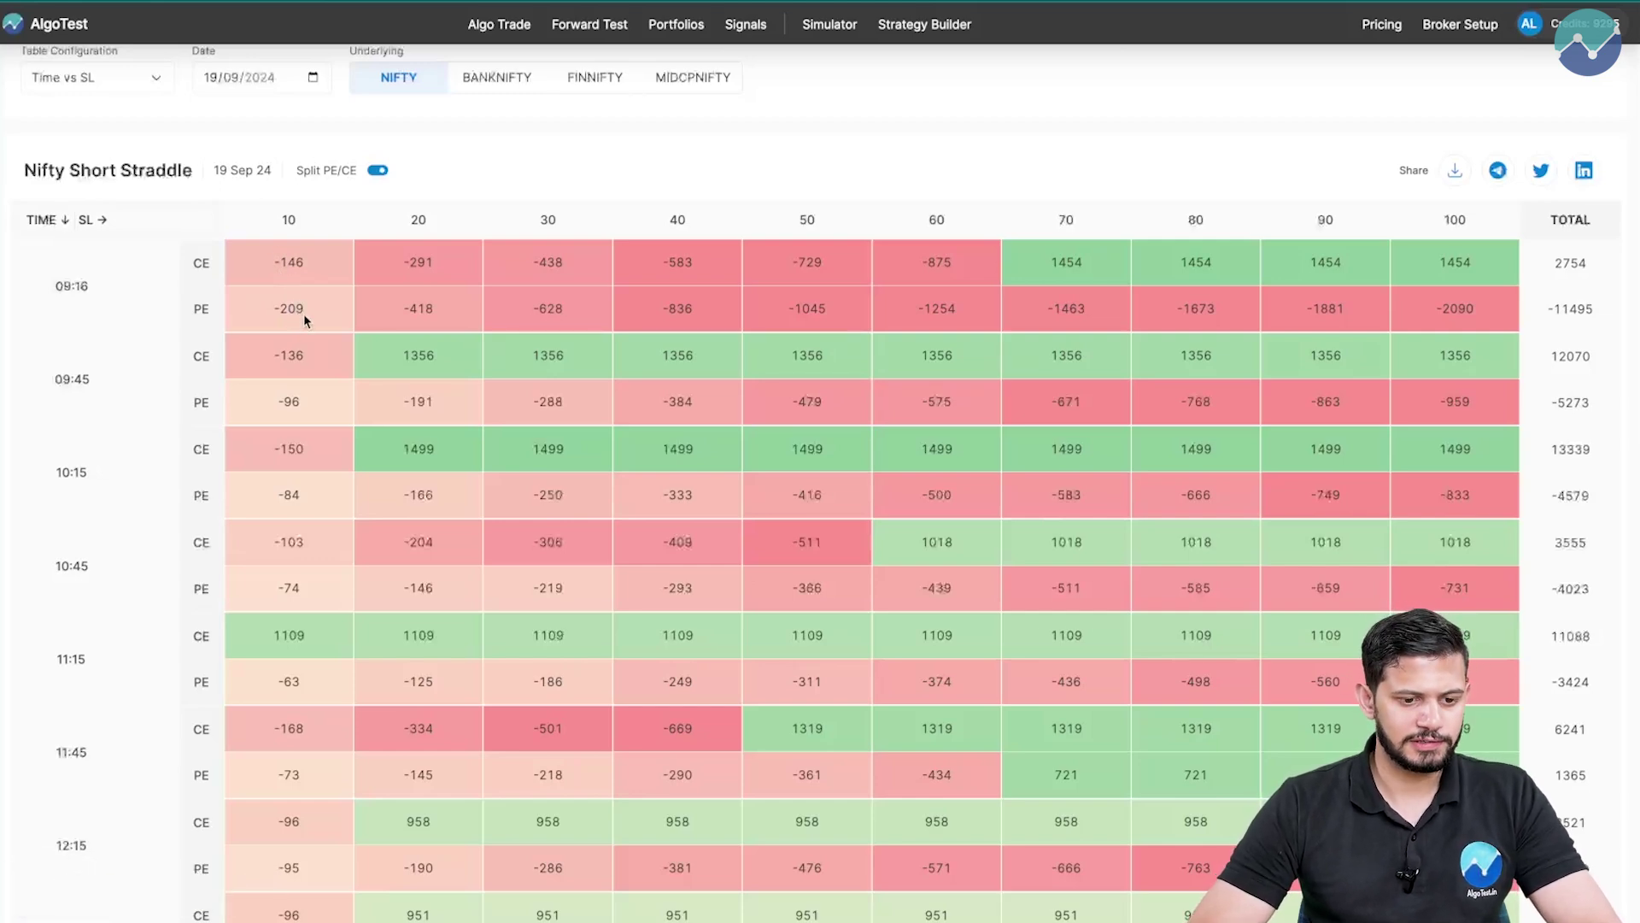
scroll(304, 314, "down", 1)
left_click(377, 151)
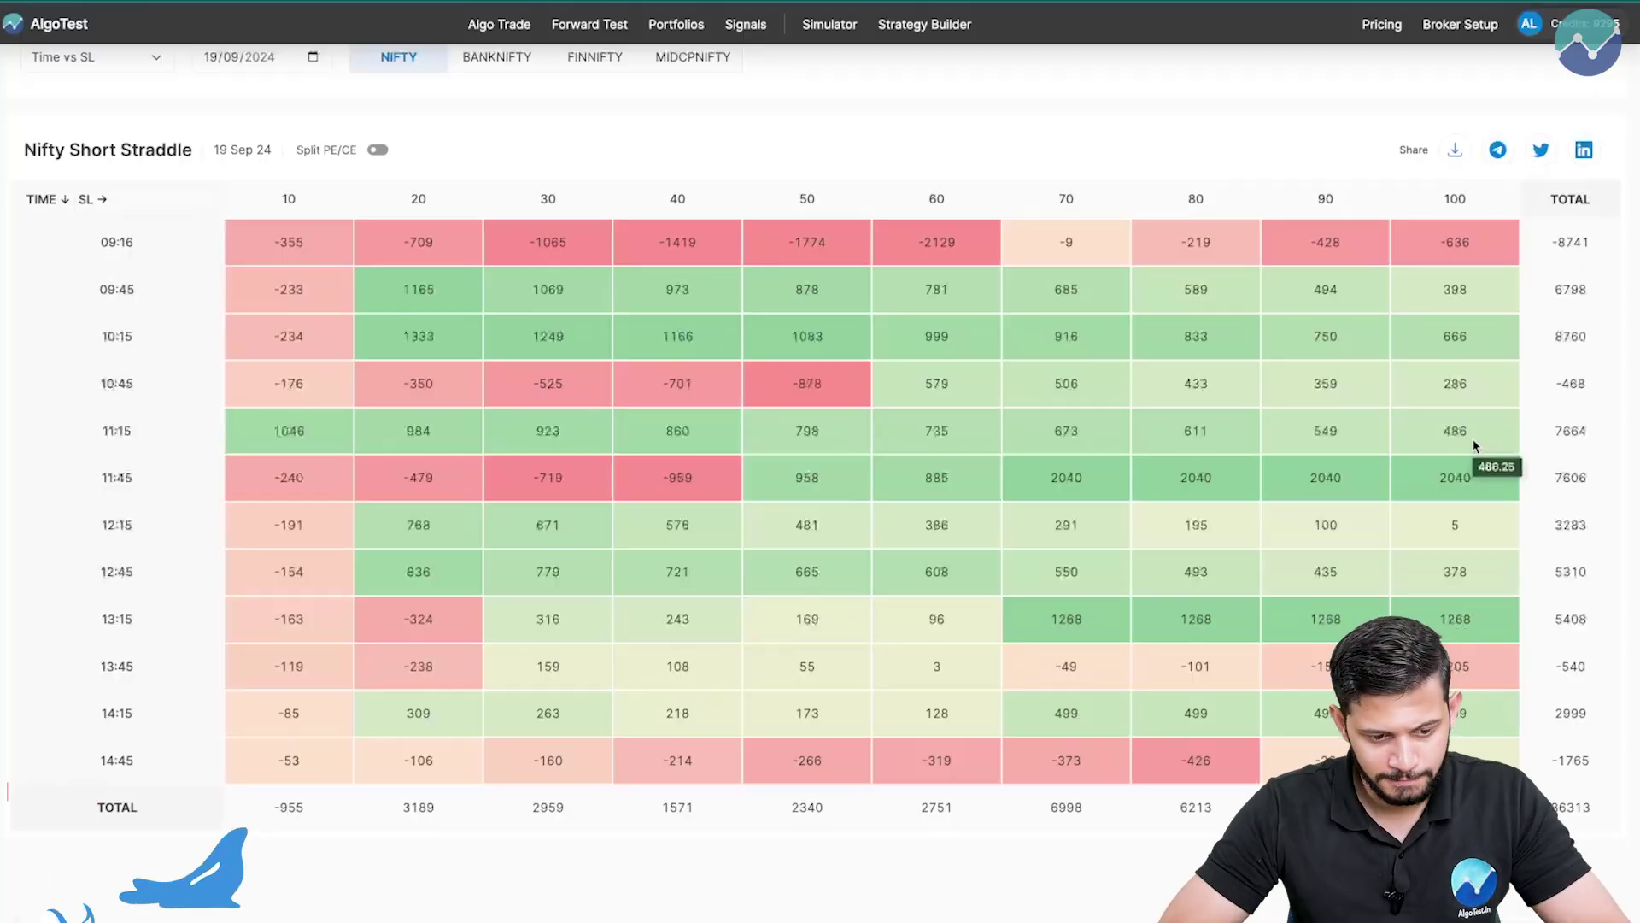
scroll(1158, 338, "up", 1)
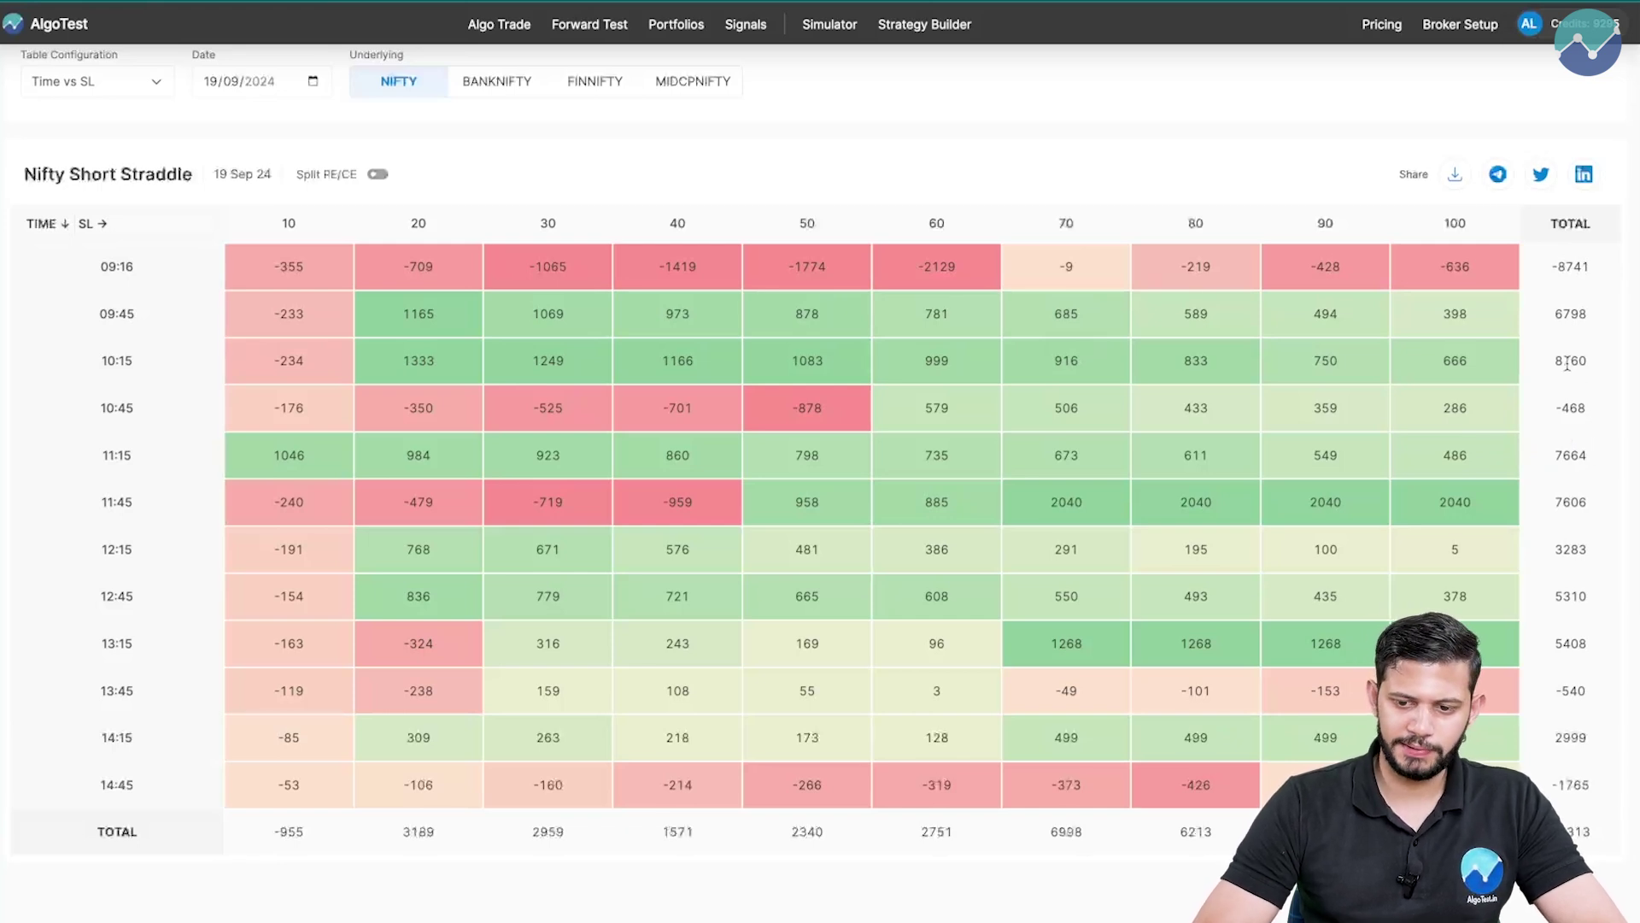
scroll(1567, 363, "up", 1)
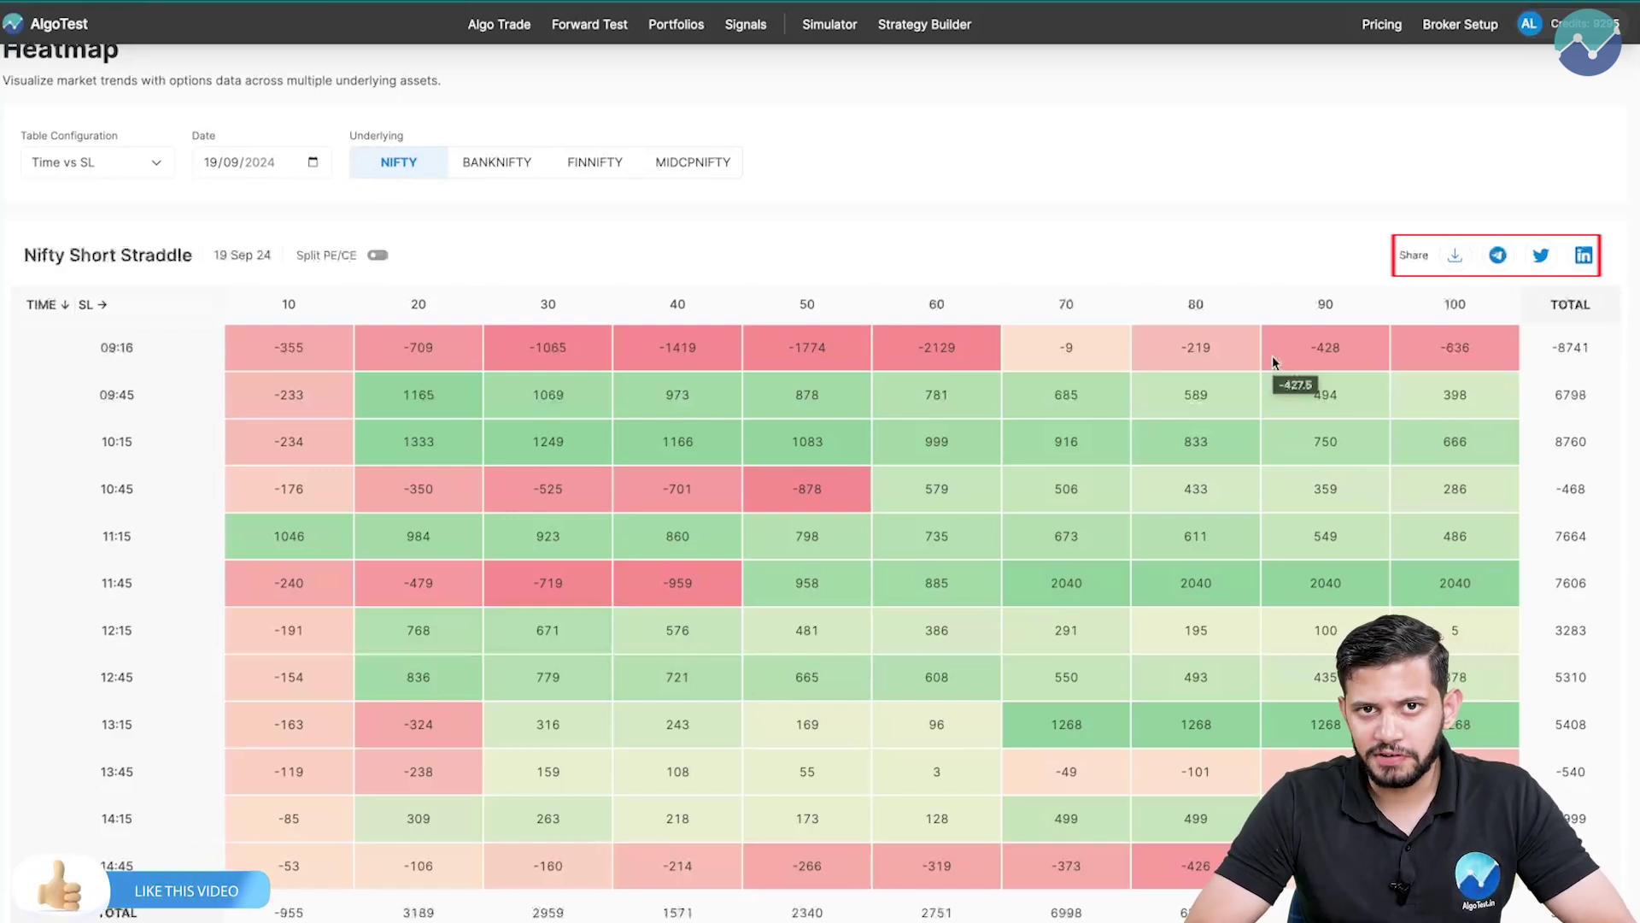
- Switch the table configuration to Date vs Time
scroll(1273, 356, "up", 1)
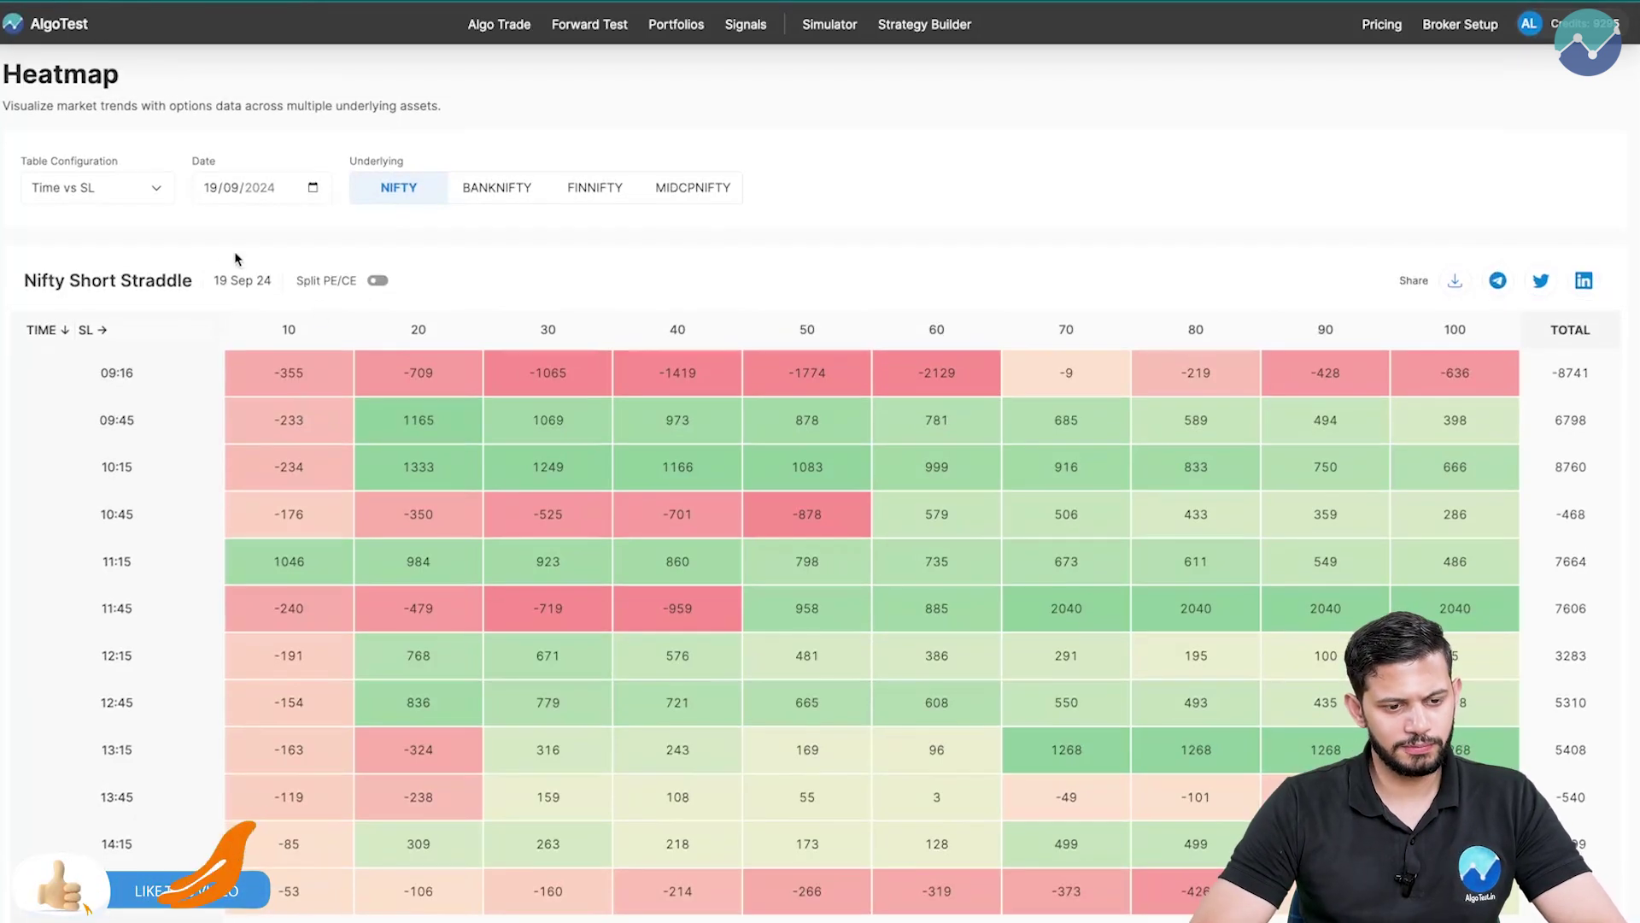
left_click(134, 193)
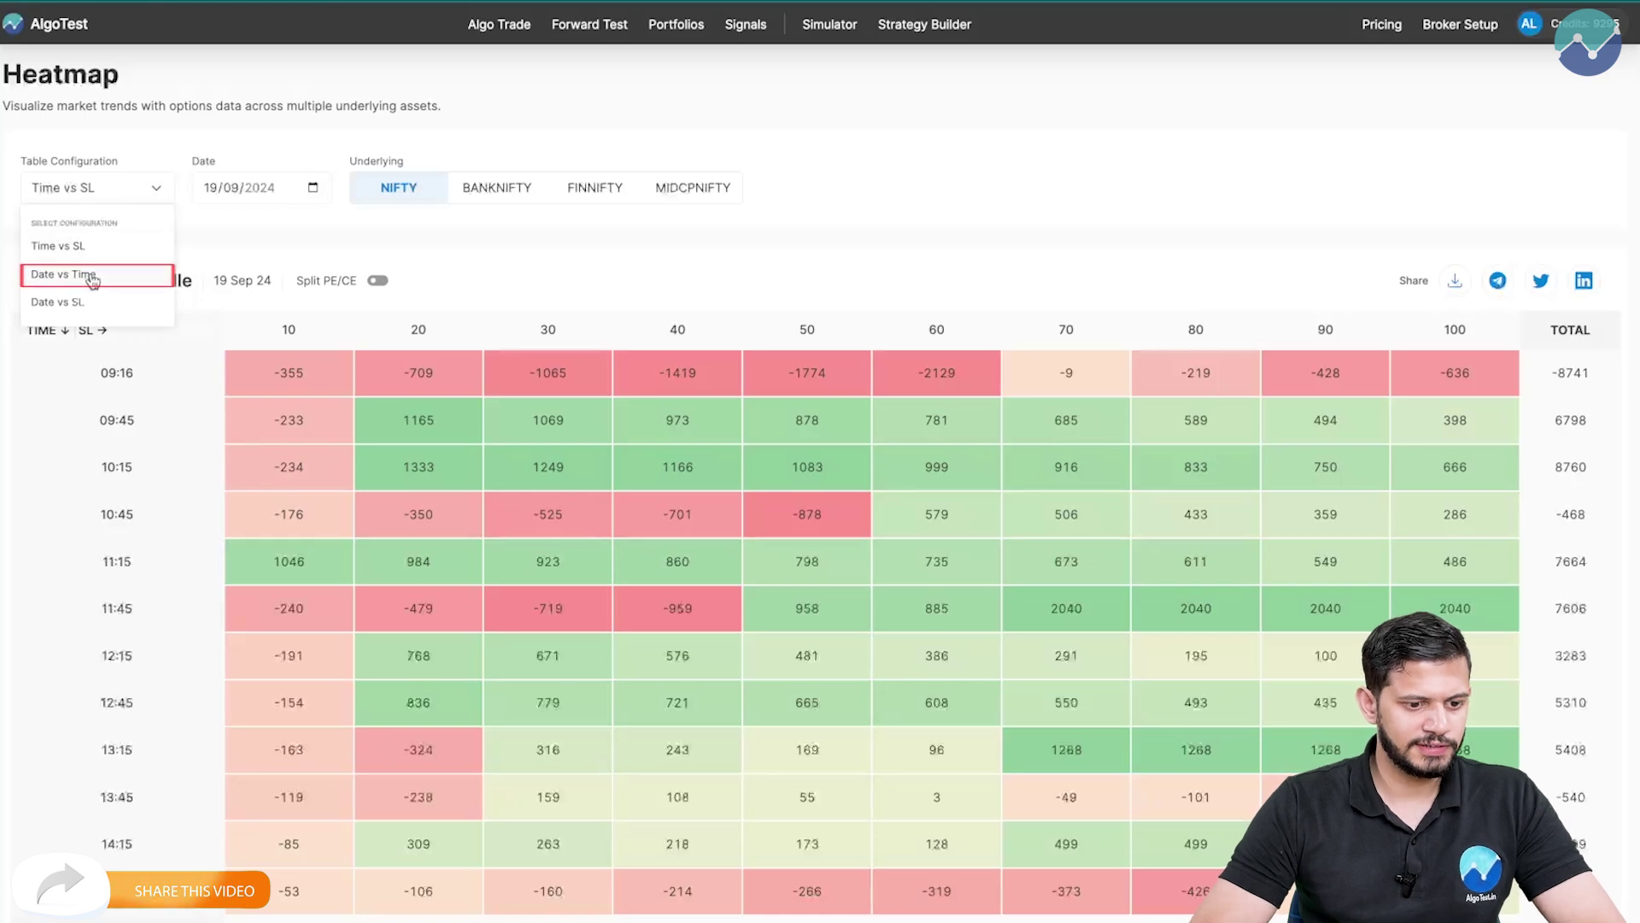
left_click(104, 276)
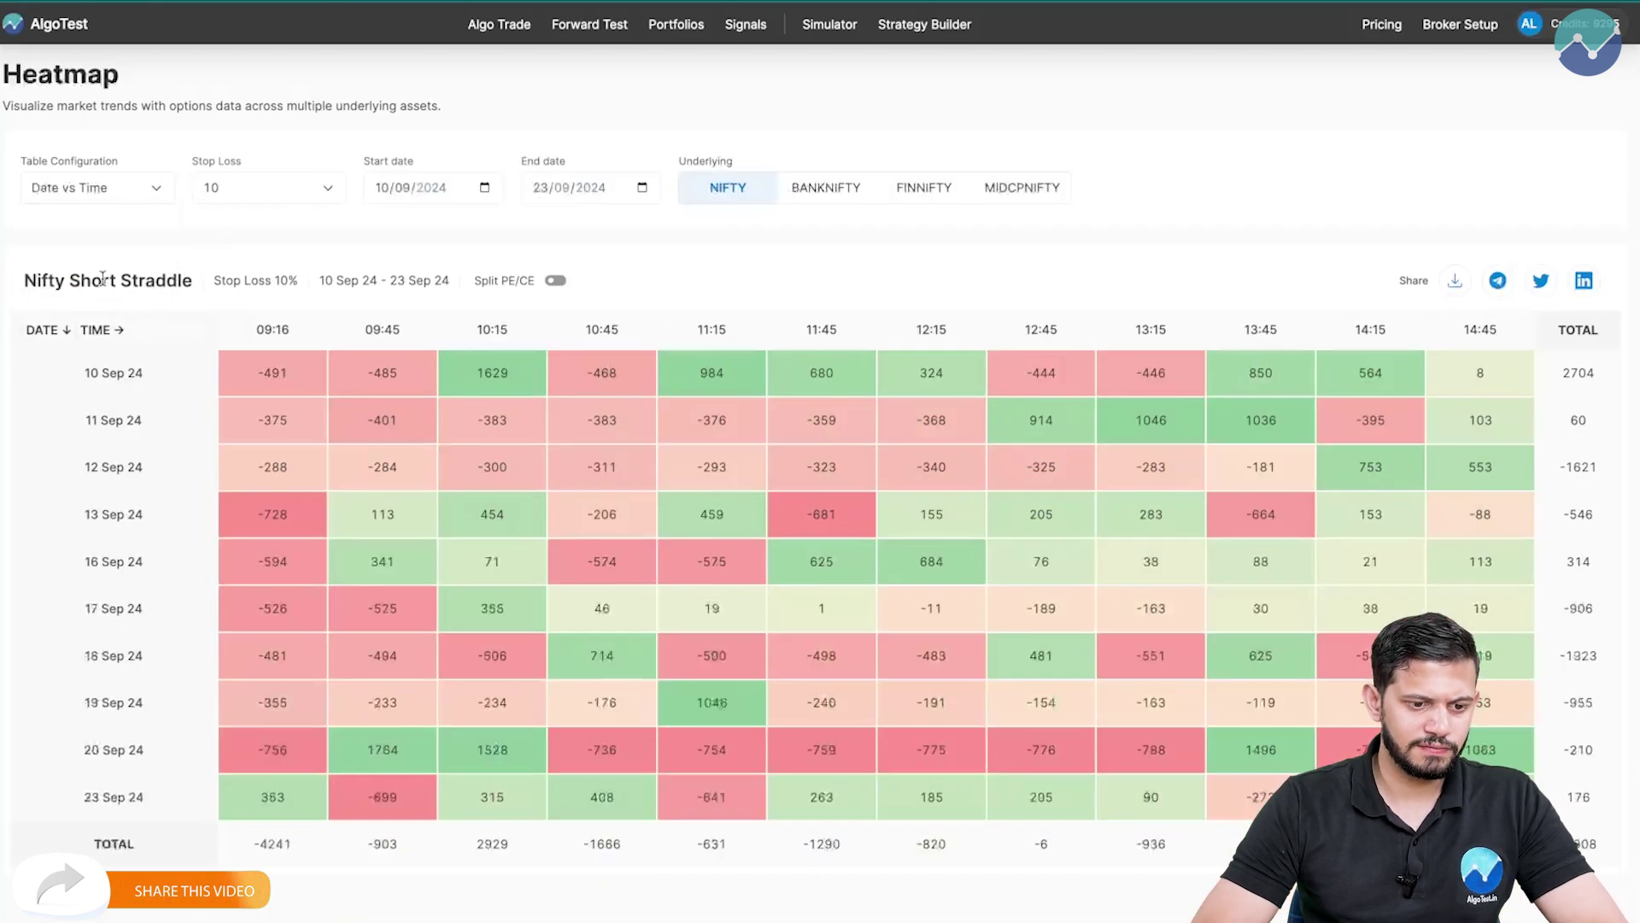
- Set the stop loss to 50%
left_click(281, 201)
scroll(233, 321, "down", 1)
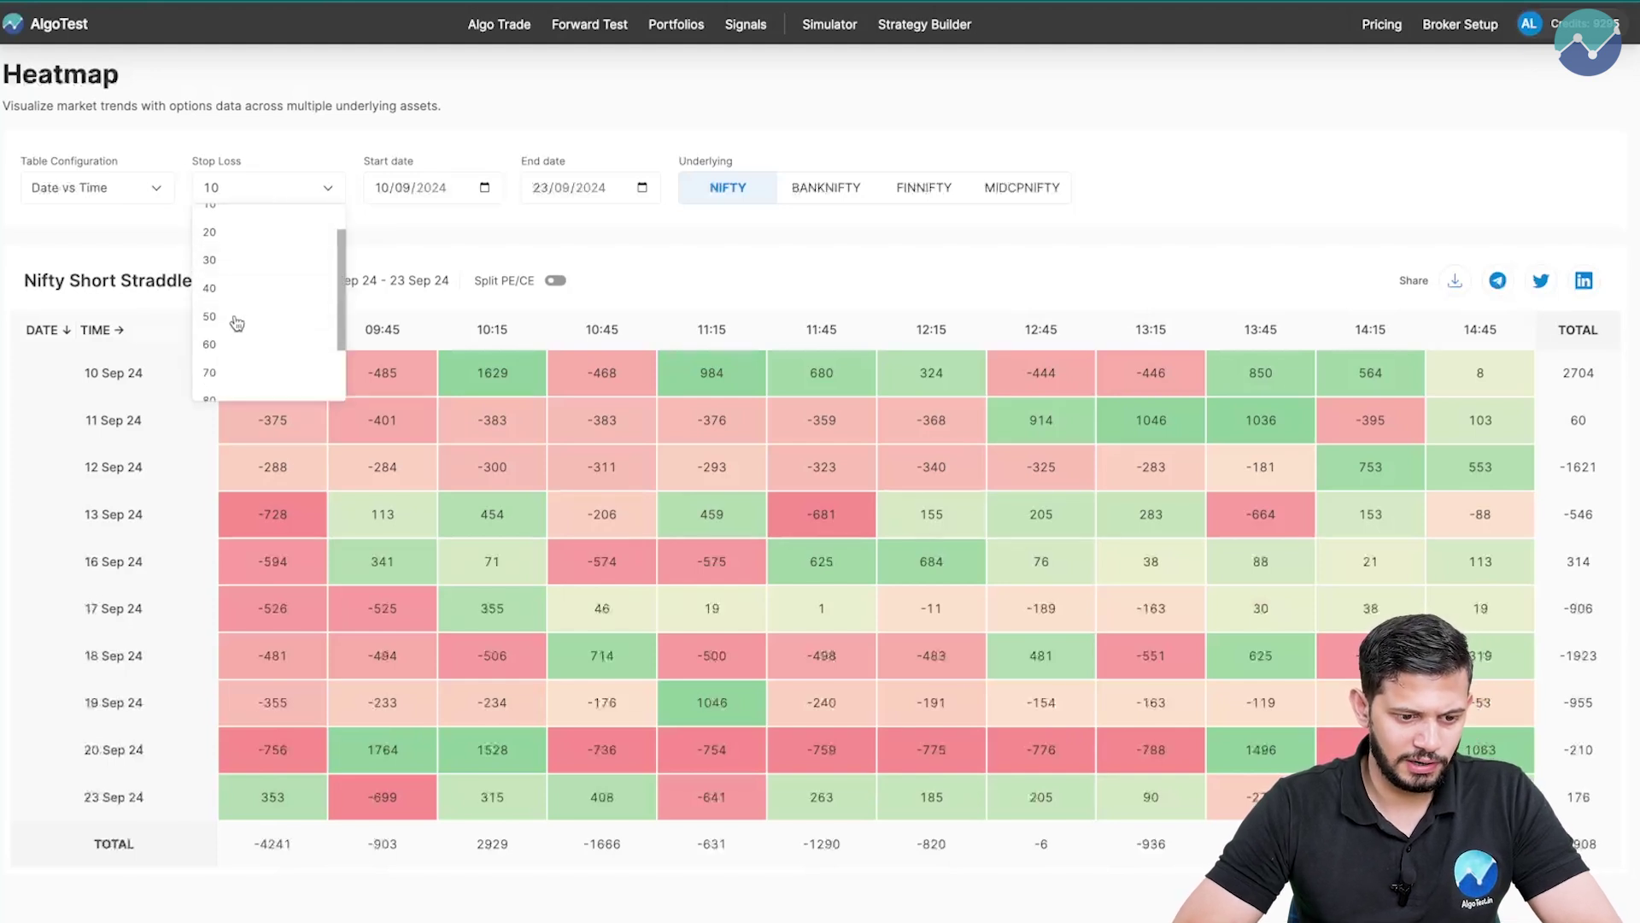
left_click(234, 328)
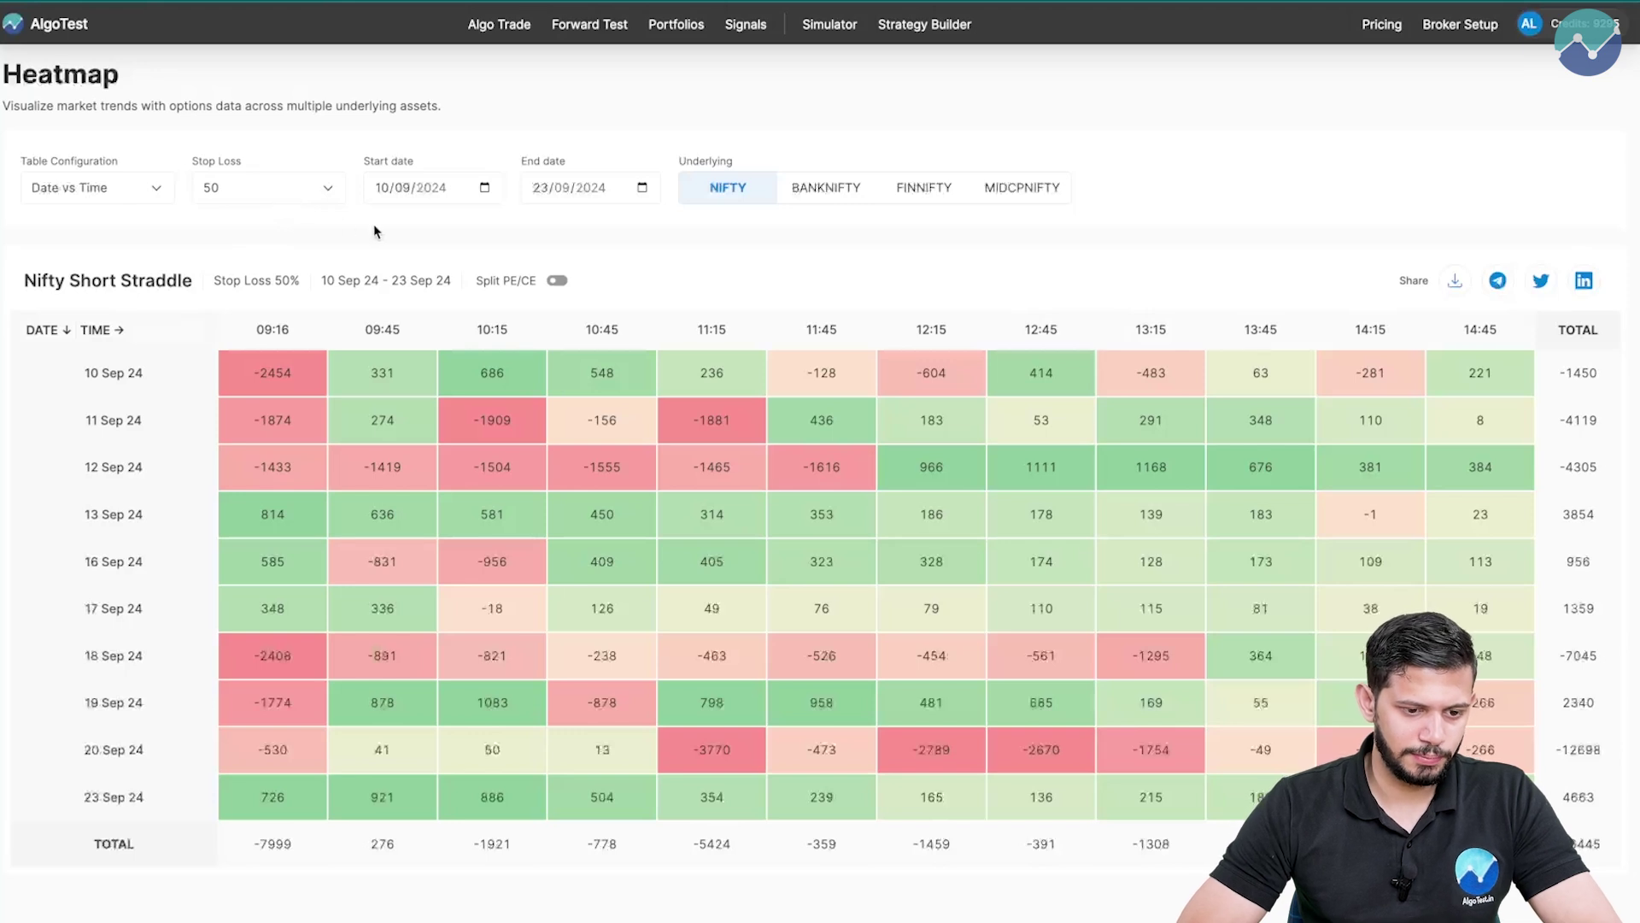
left_click(484, 189)
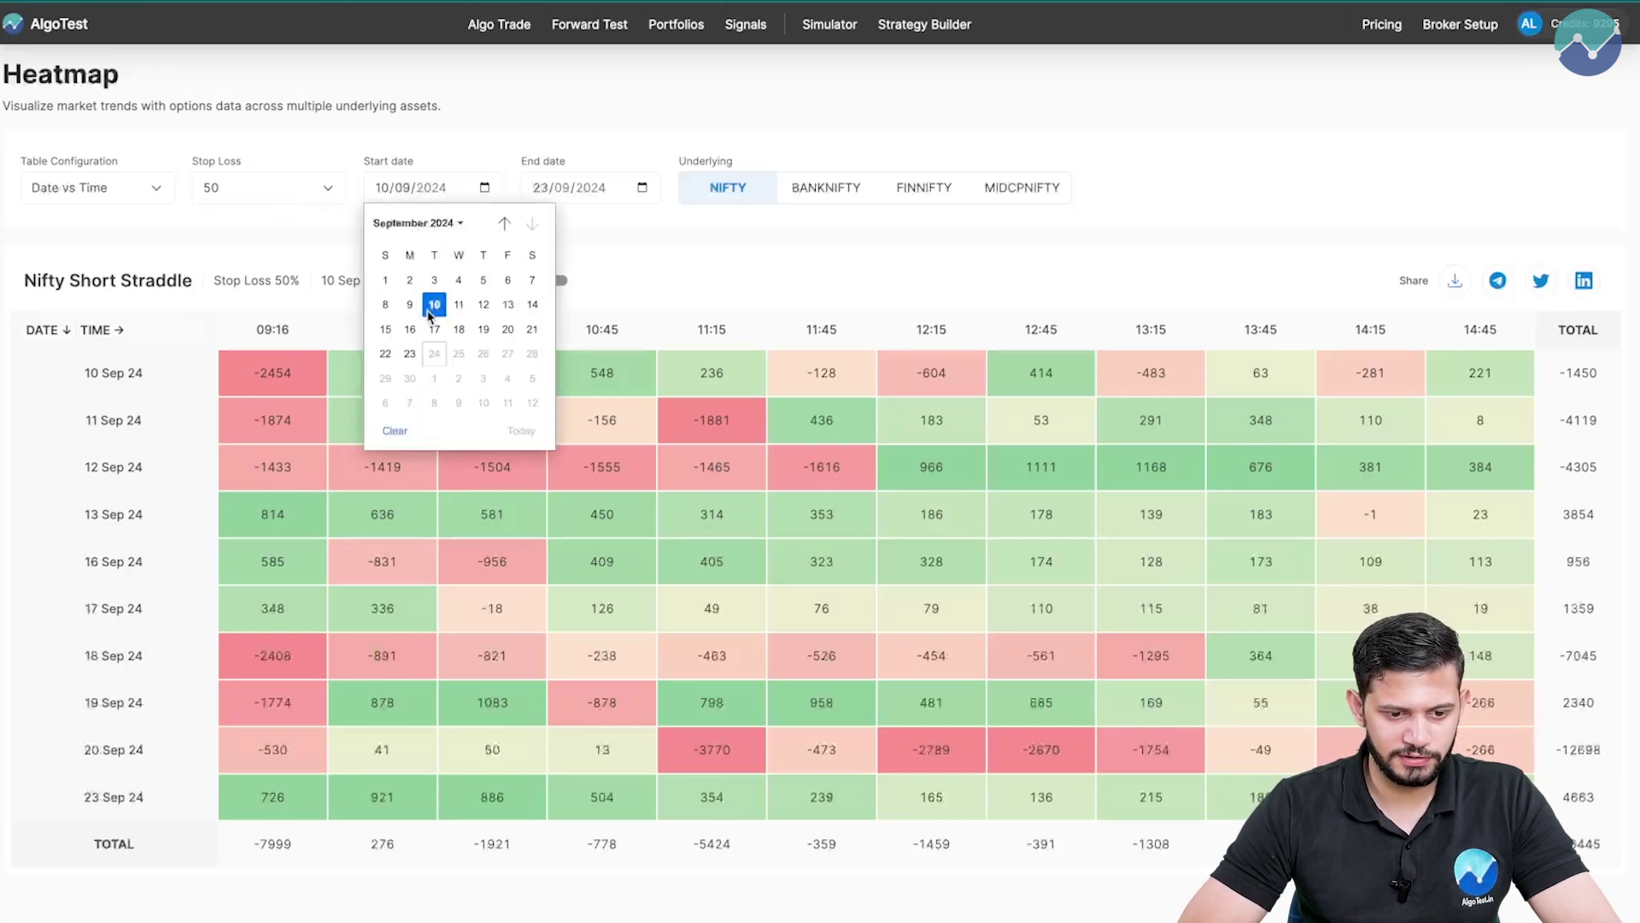
left_click(672, 275)
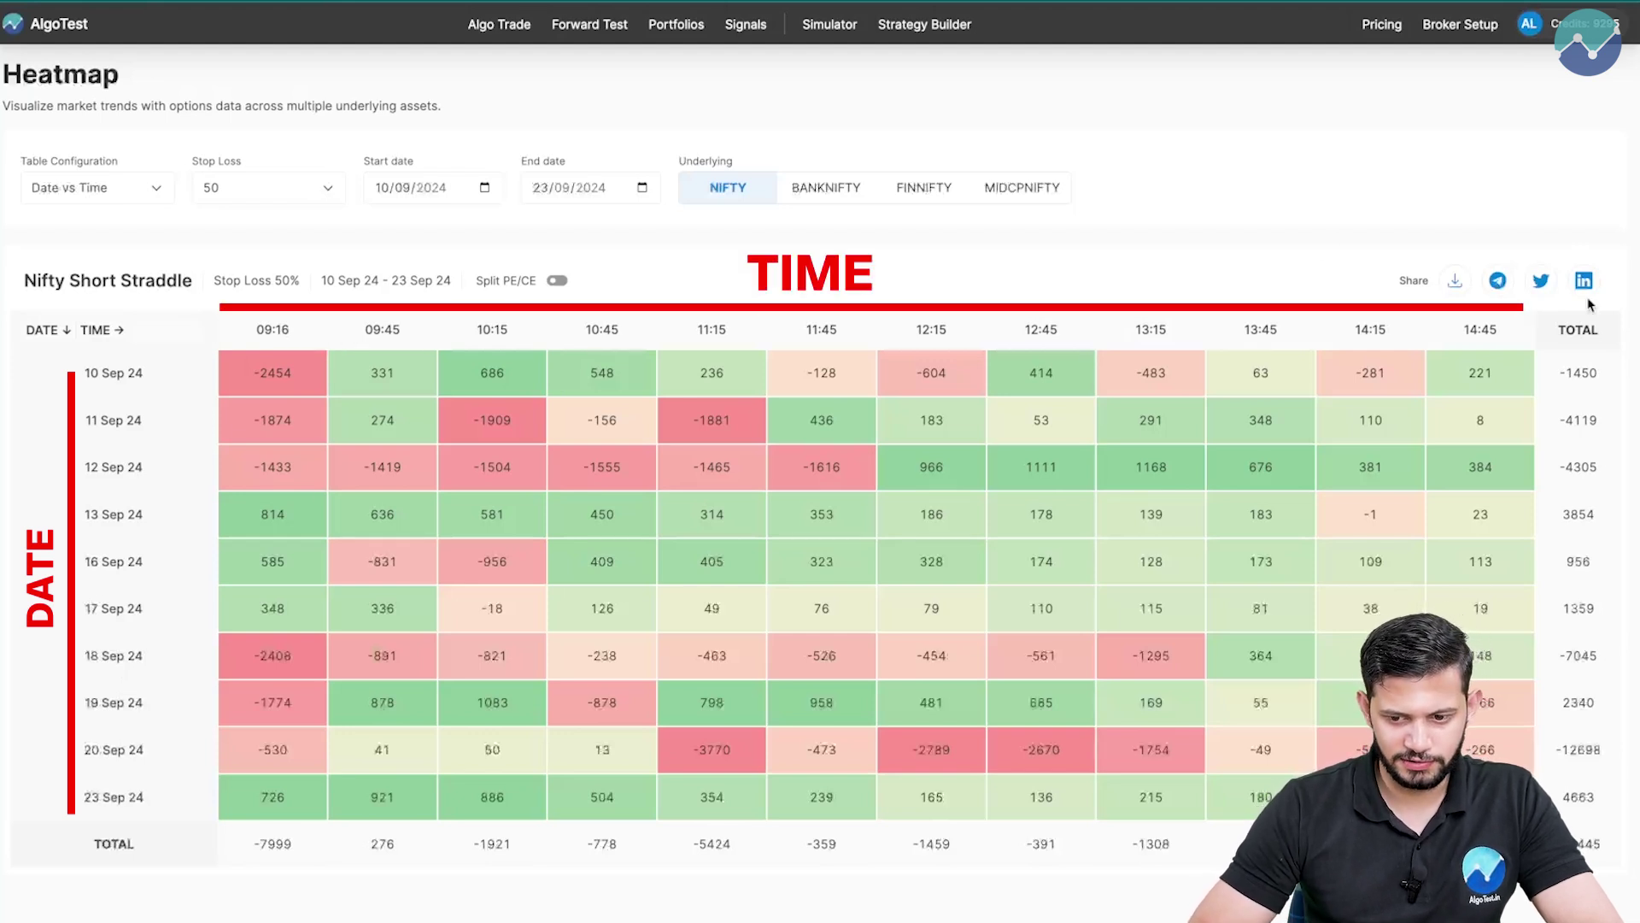
scroll(188, 486, "down", 1)
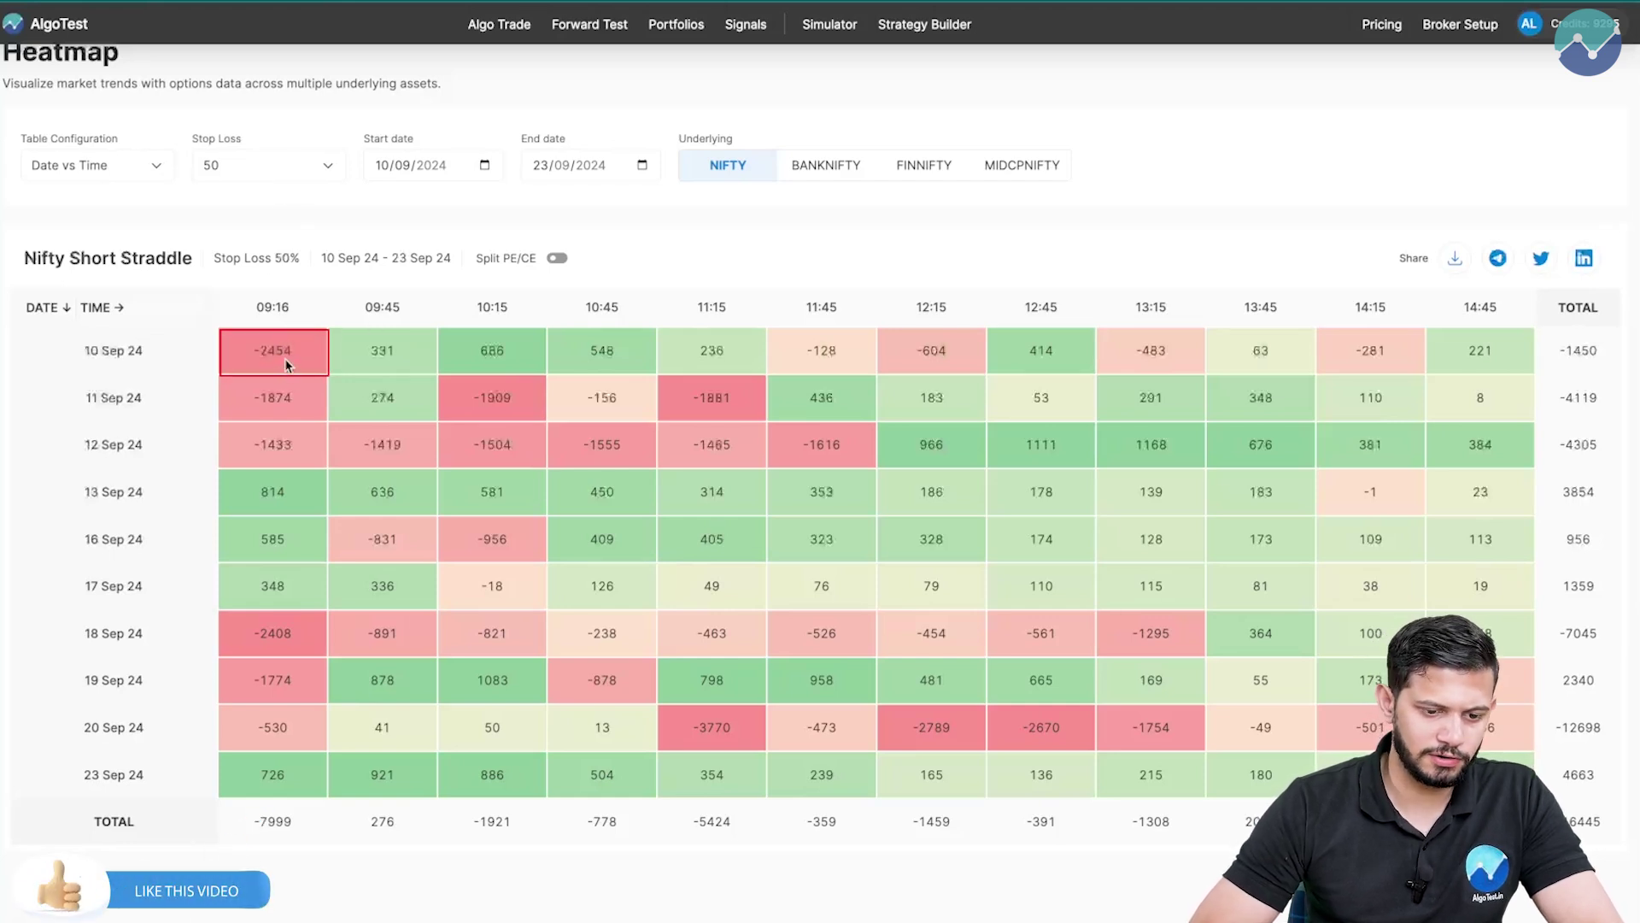
mouse_move(285, 357)
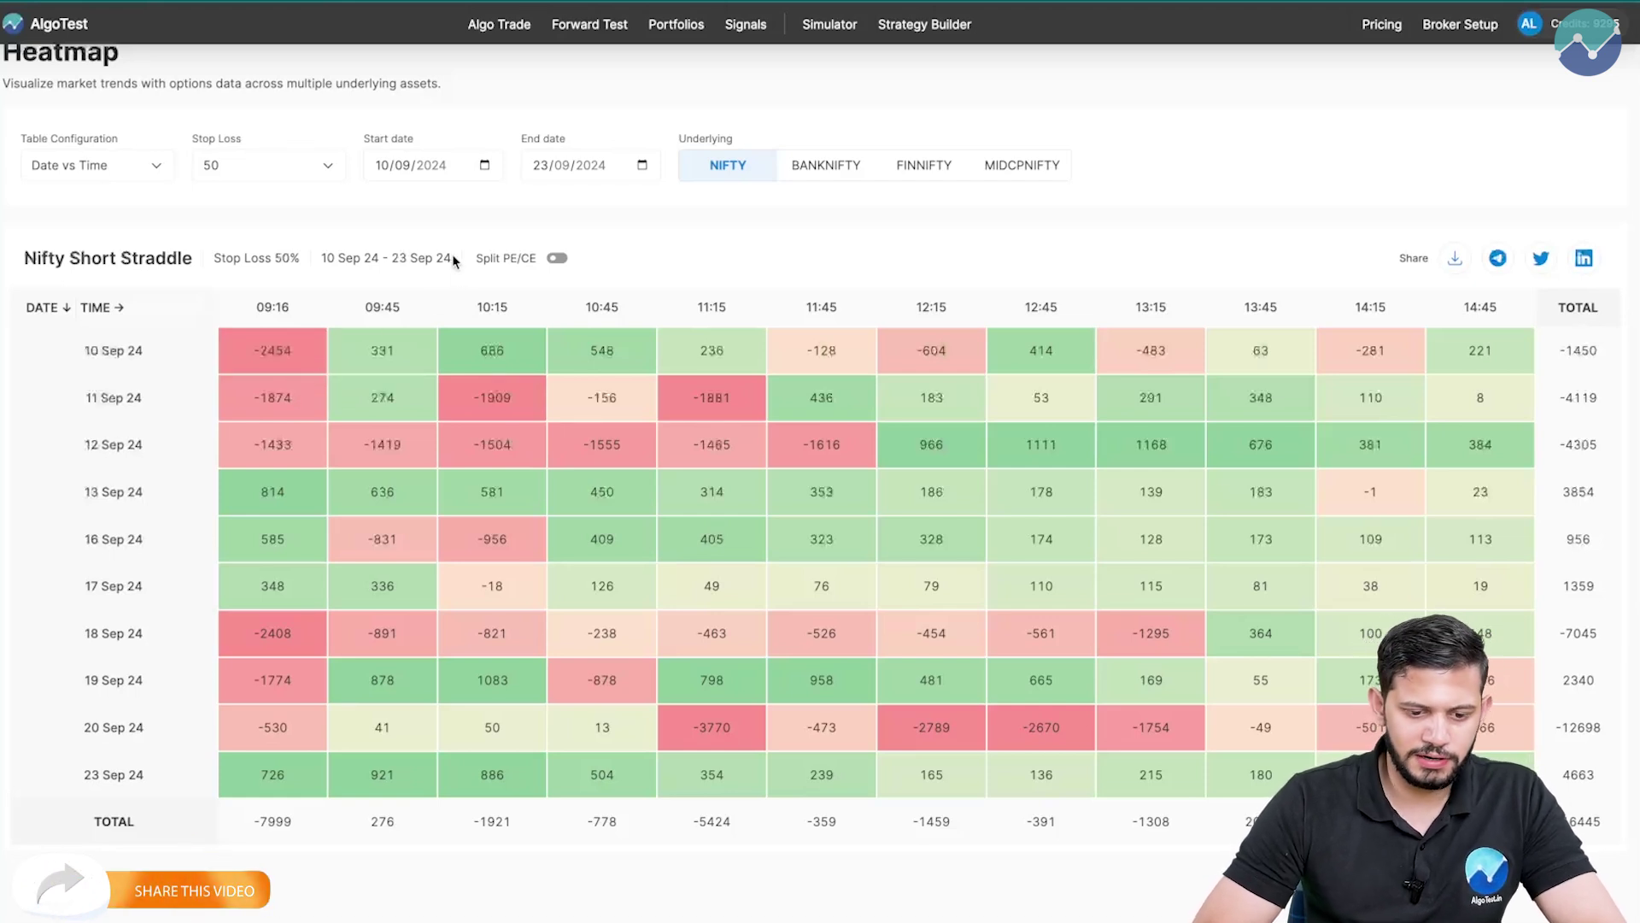
mouse_move(742, 536)
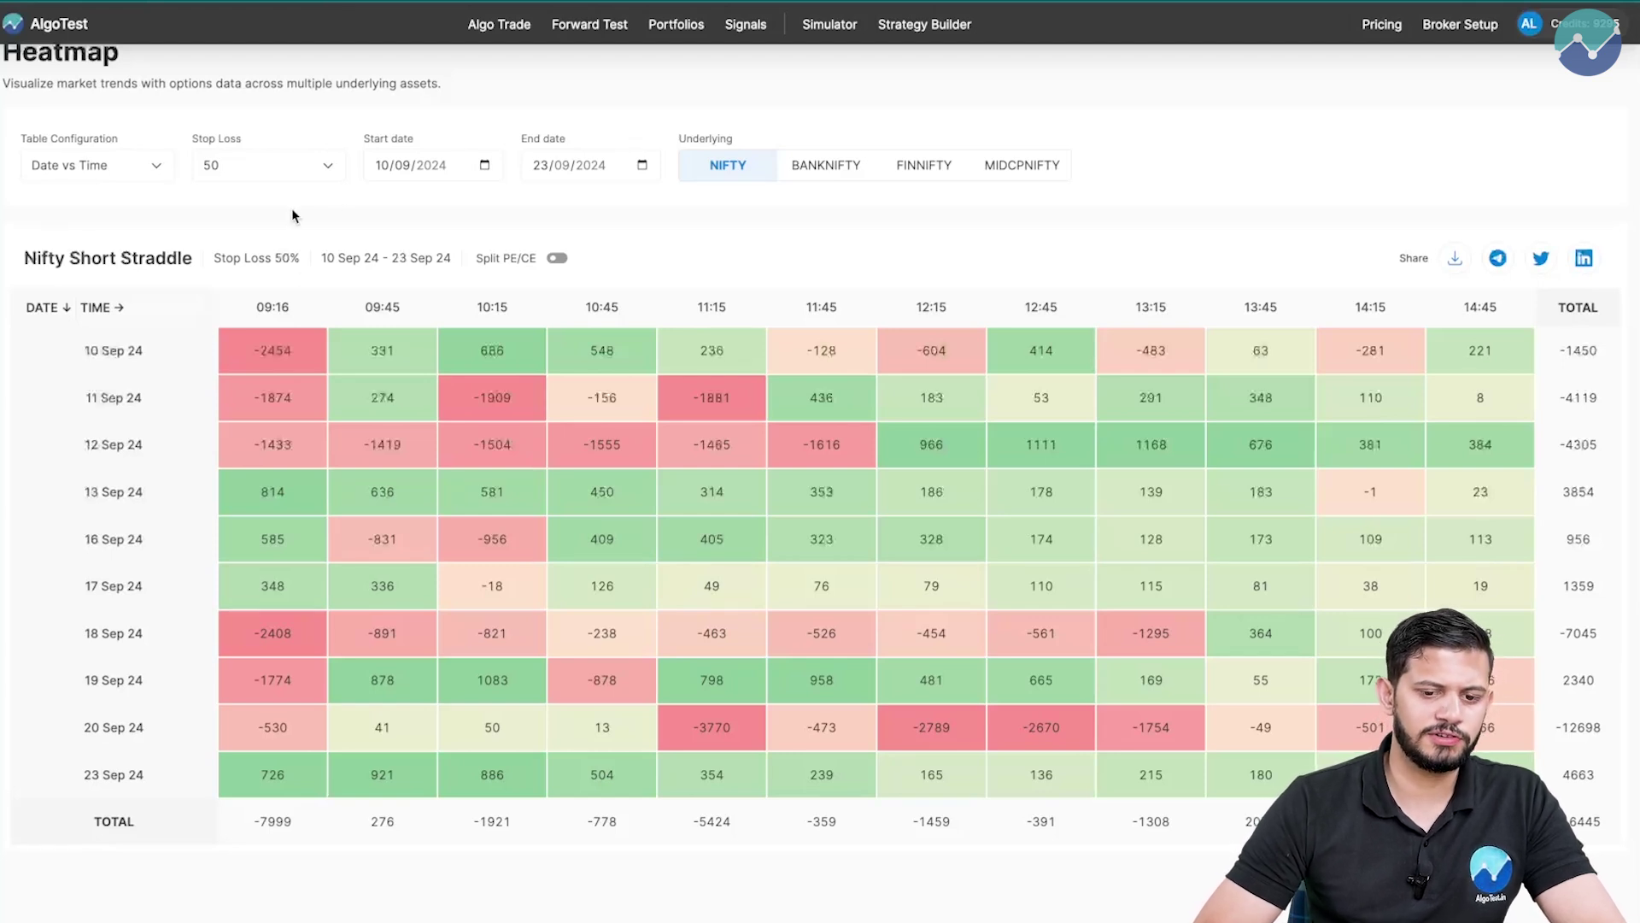
- Change the table configuration to Date vs SL with a 09:45 entry time
left_click(77, 167)
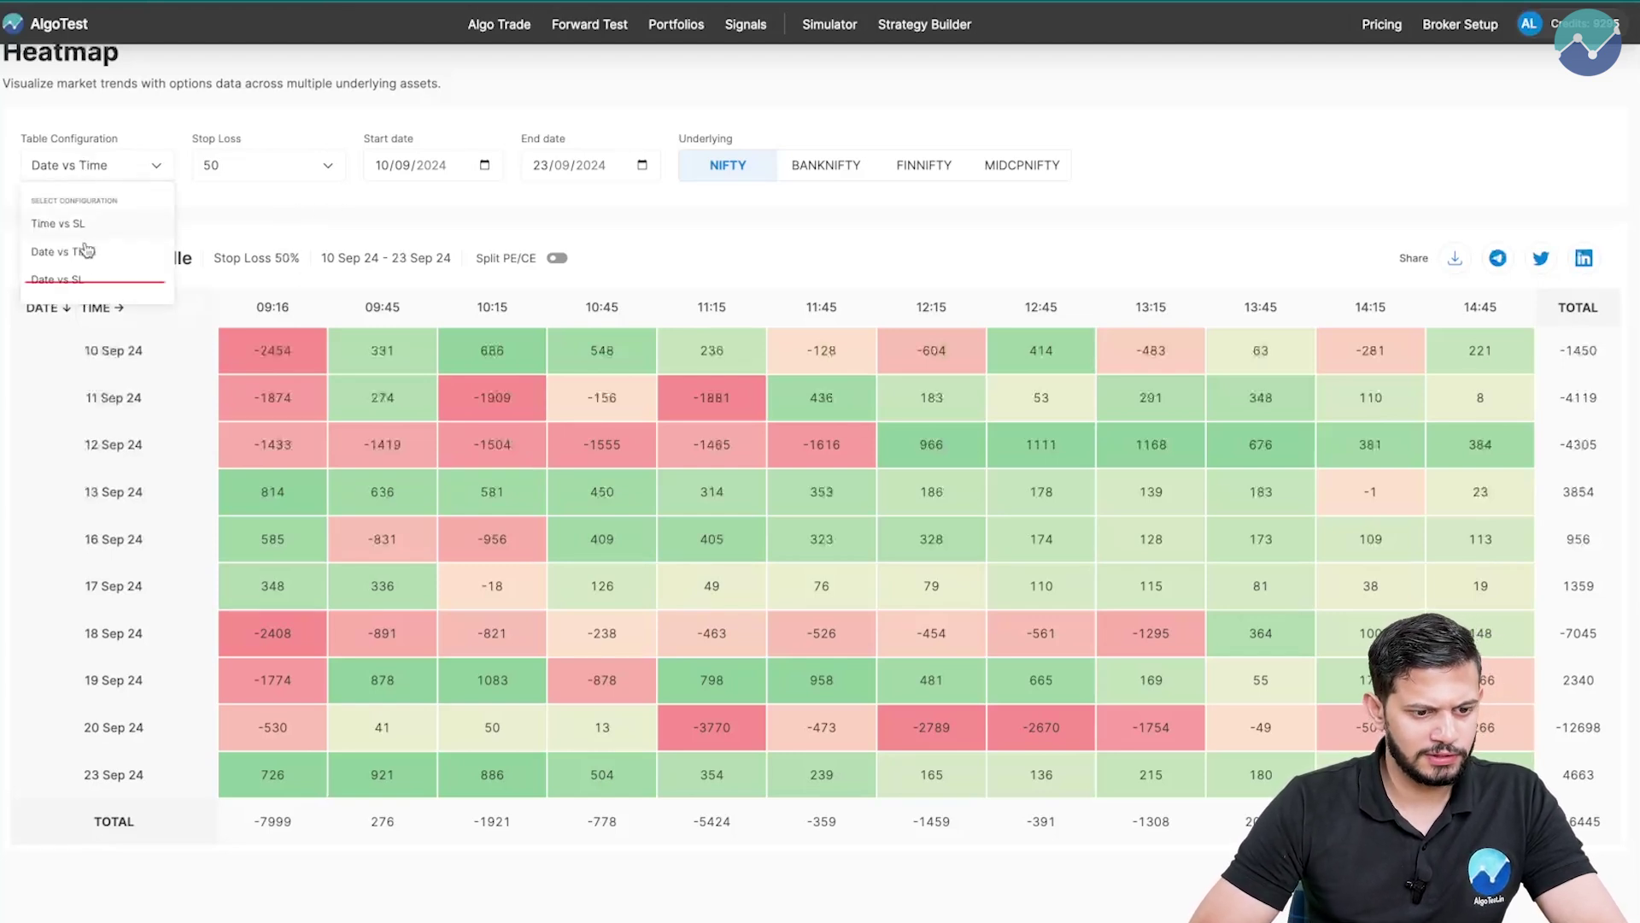
left_click(82, 290)
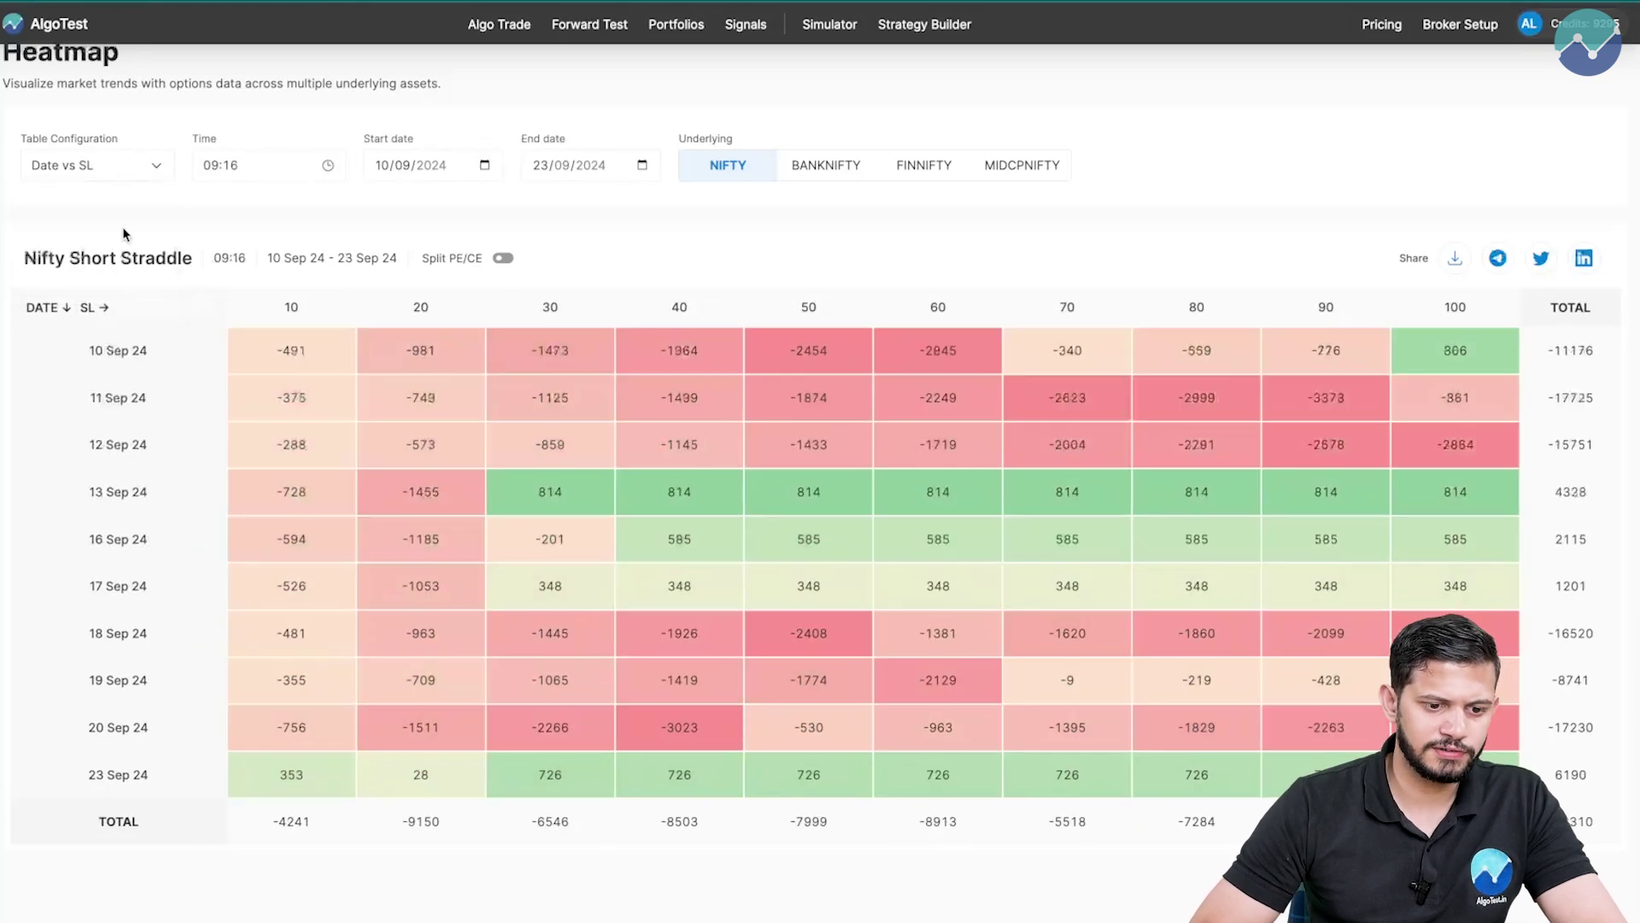
left_click(268, 166)
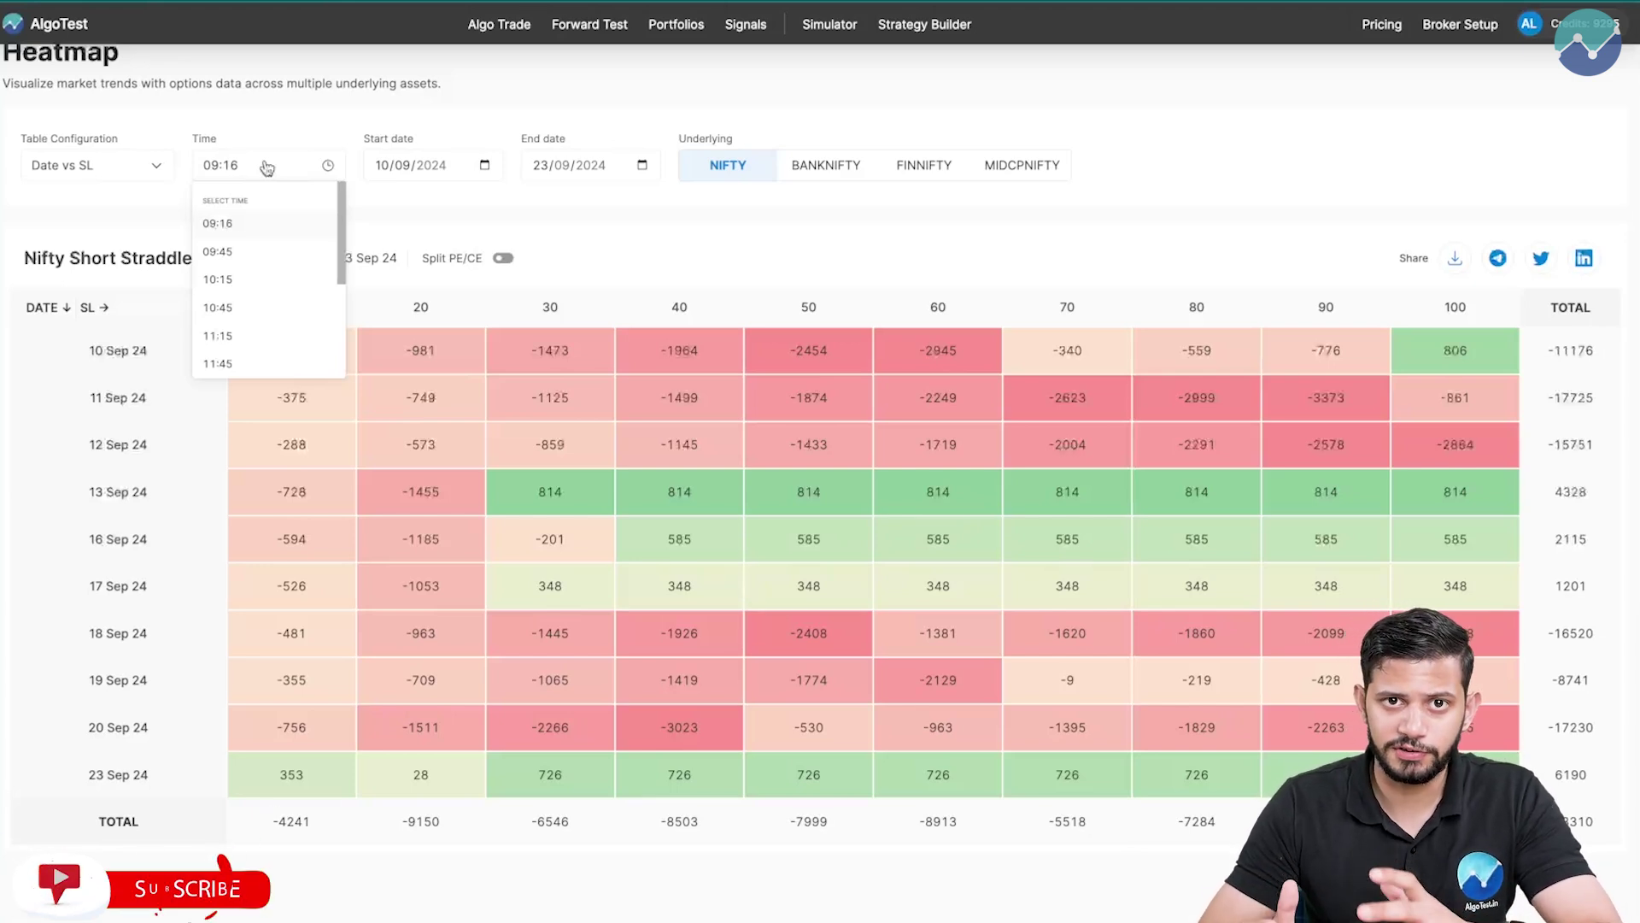
left_click(246, 254)
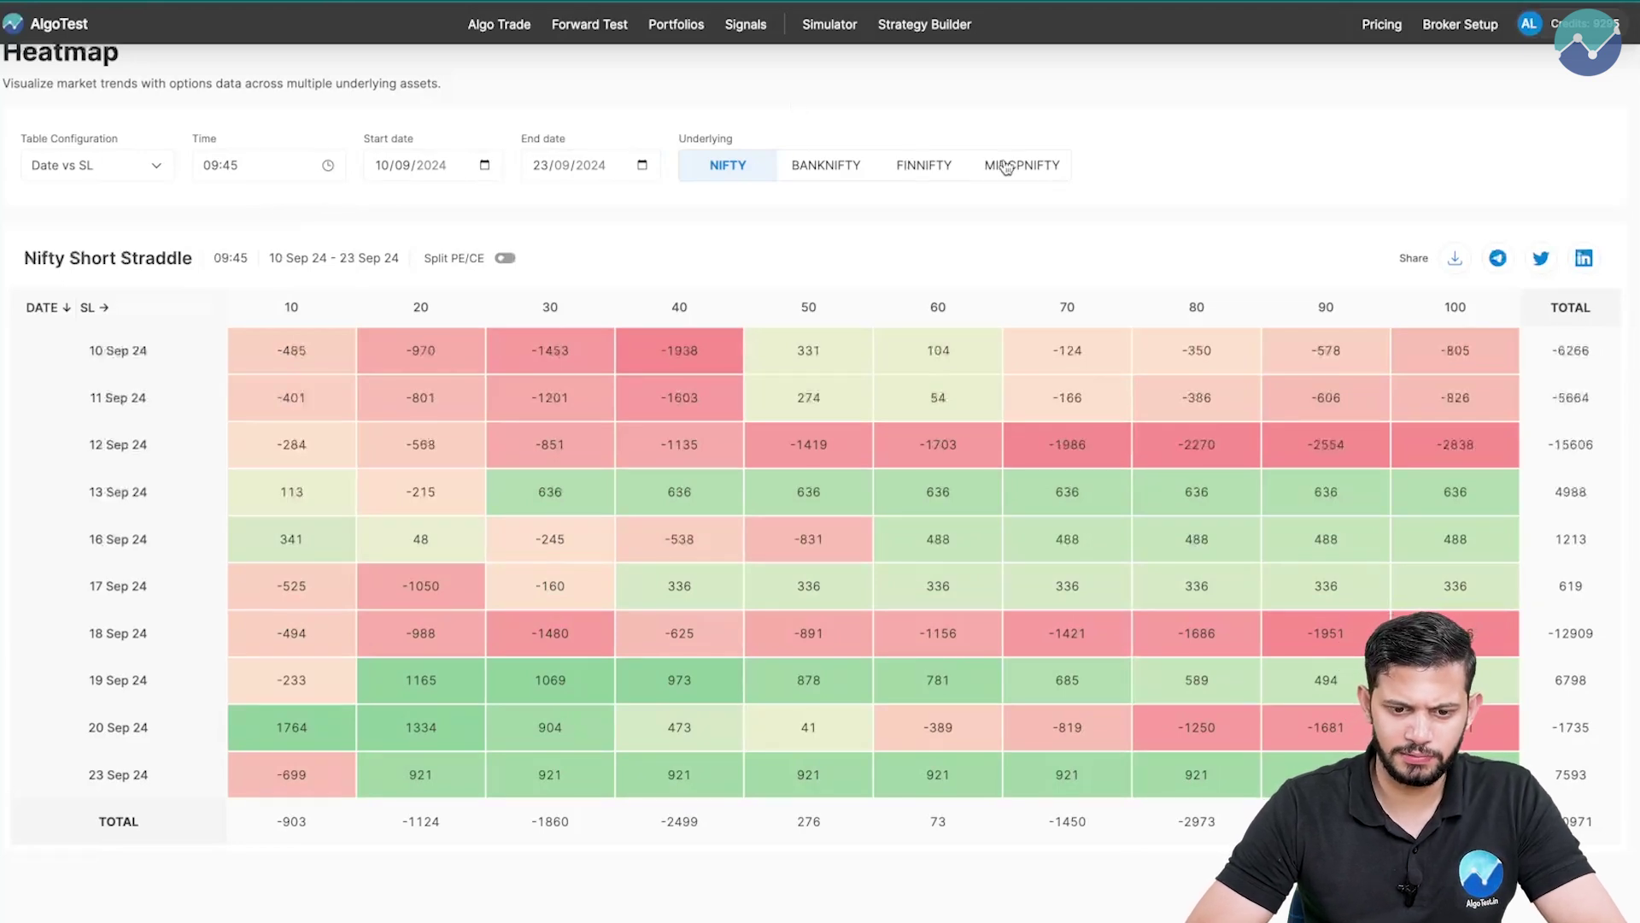
- Choose the BANKNIFTY underlying and inspect cell values in the Date vs SL grid
left_click(839, 167)
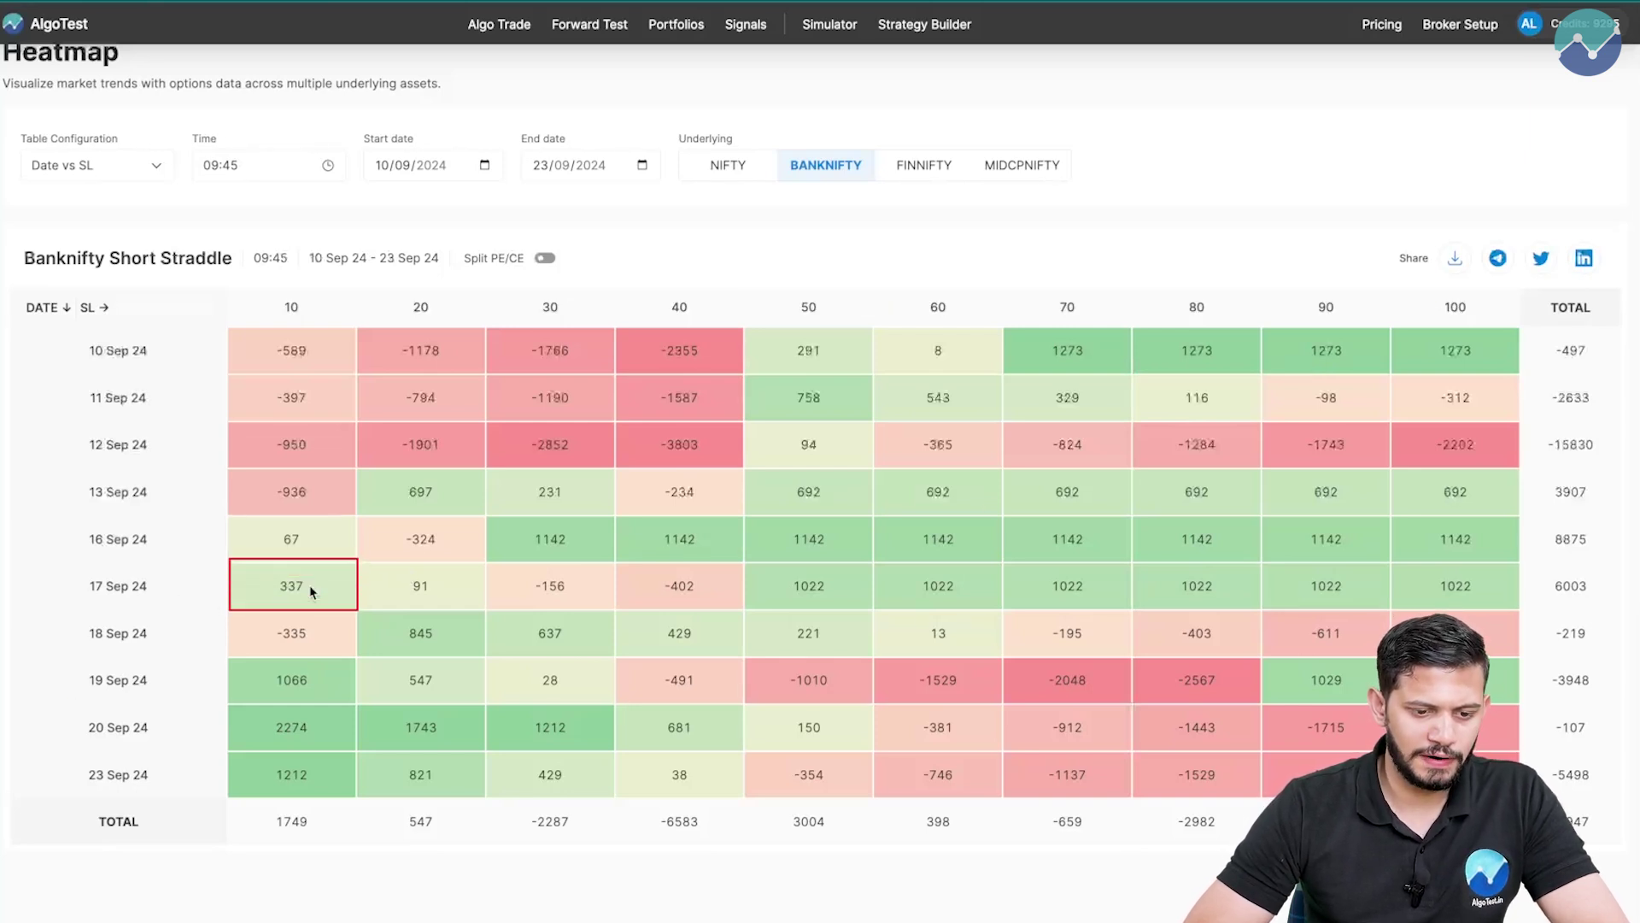
mouse_move(315, 588)
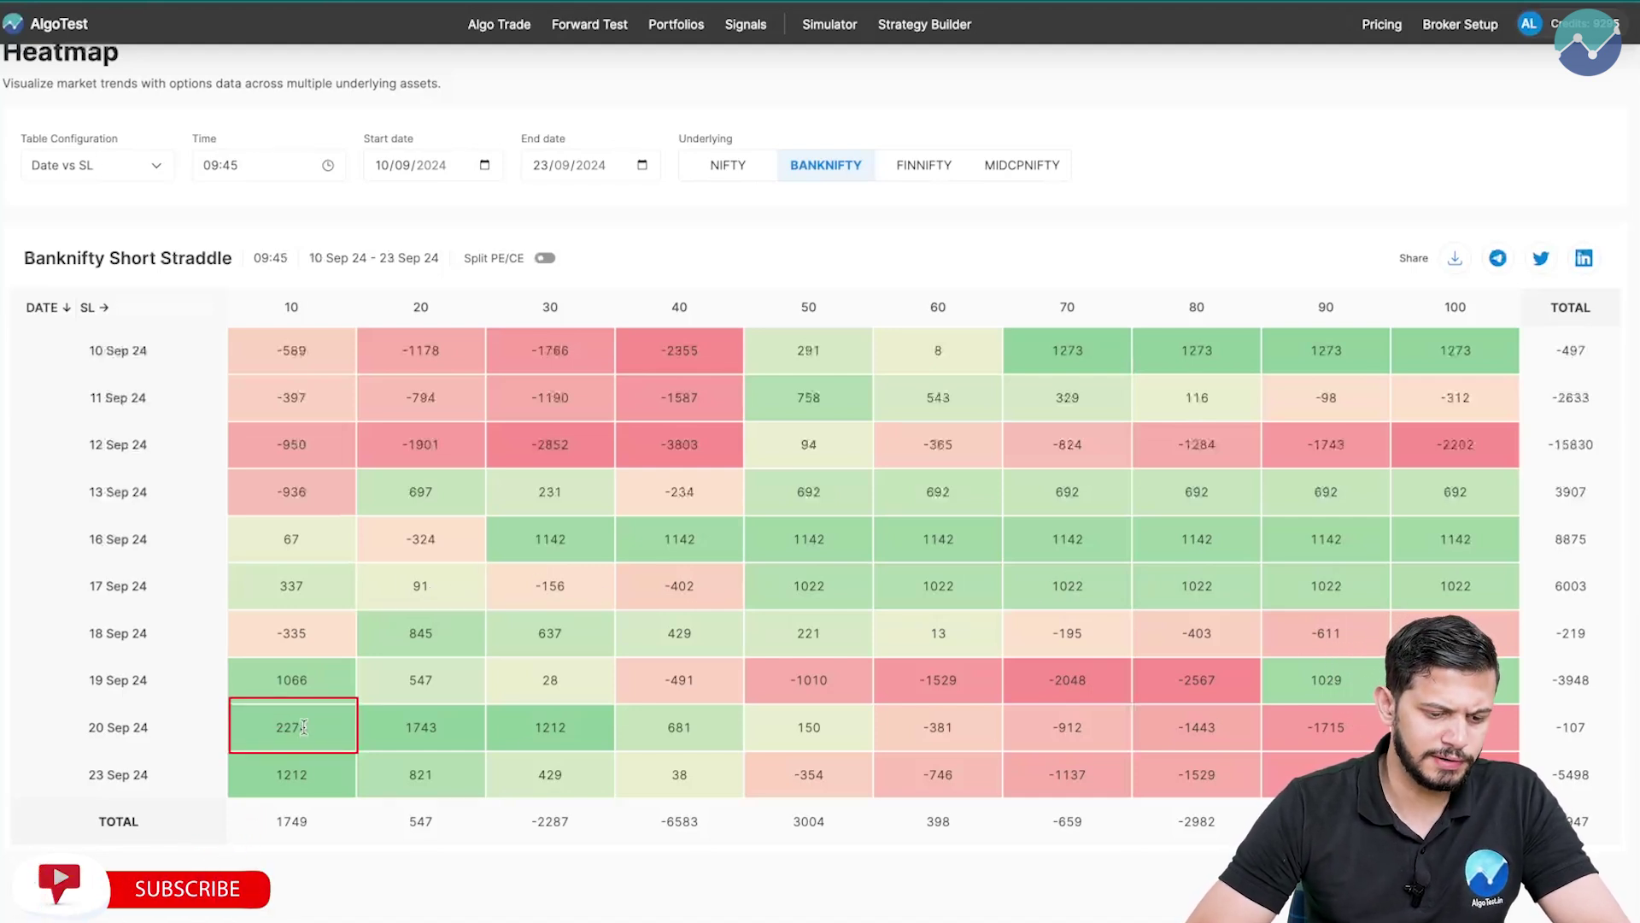
mouse_move(304, 727)
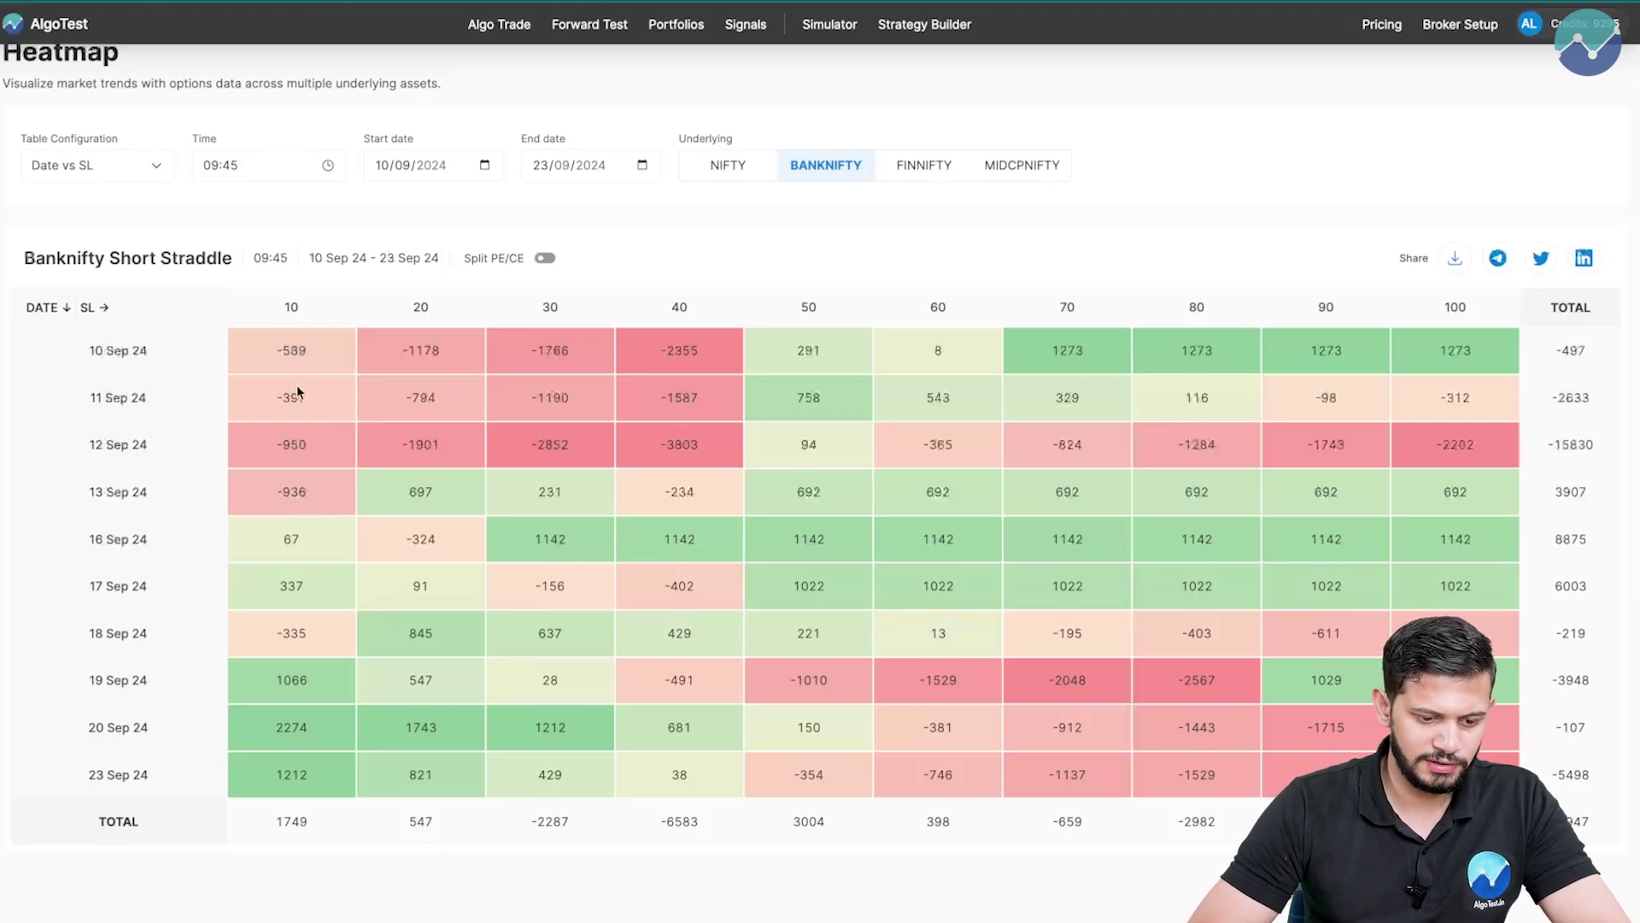
scroll(513, 342, "down", 1)
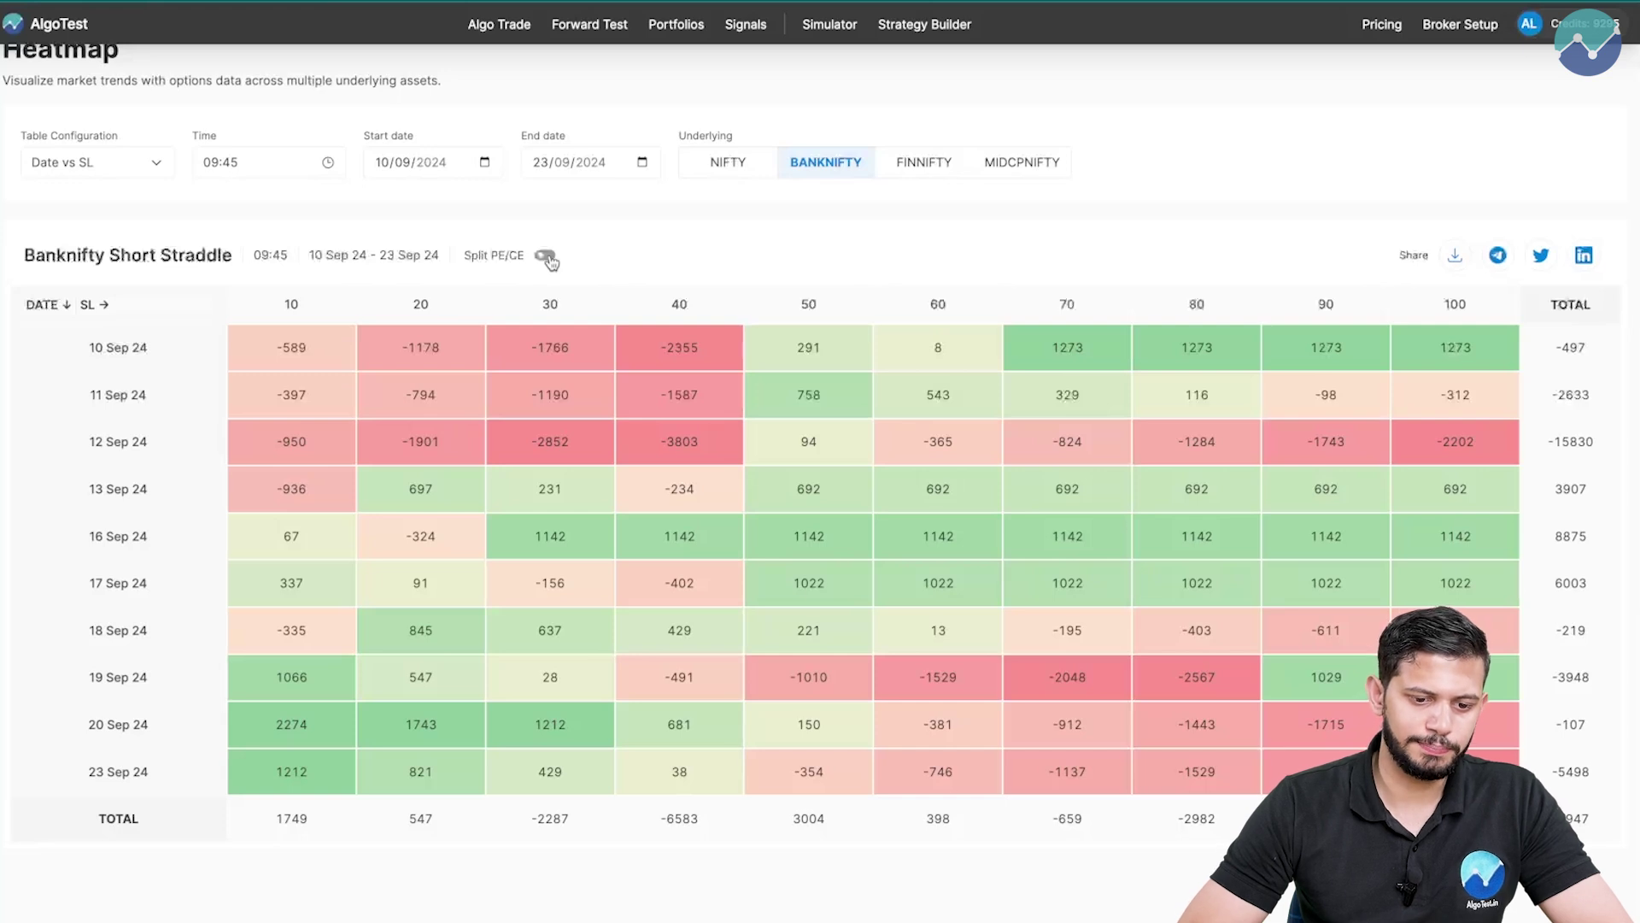
- Turn on the Split PE/CE toggle so each BANKNIFTY date shows CE and PE rows
left_click(545, 256)
scroll(544, 464, "down", 1)
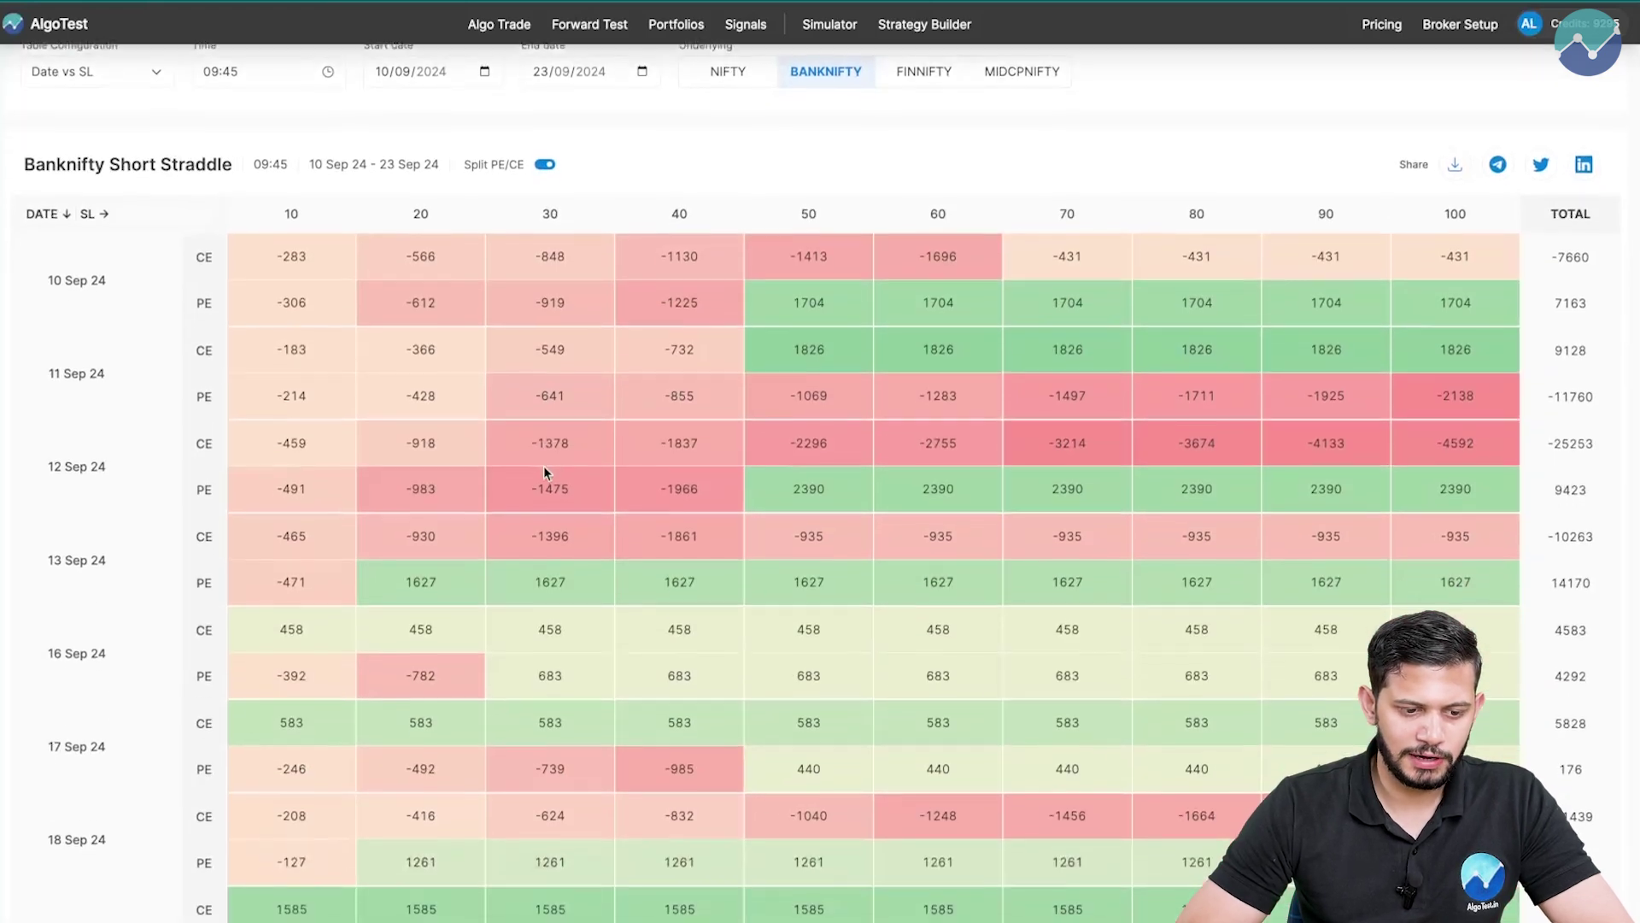